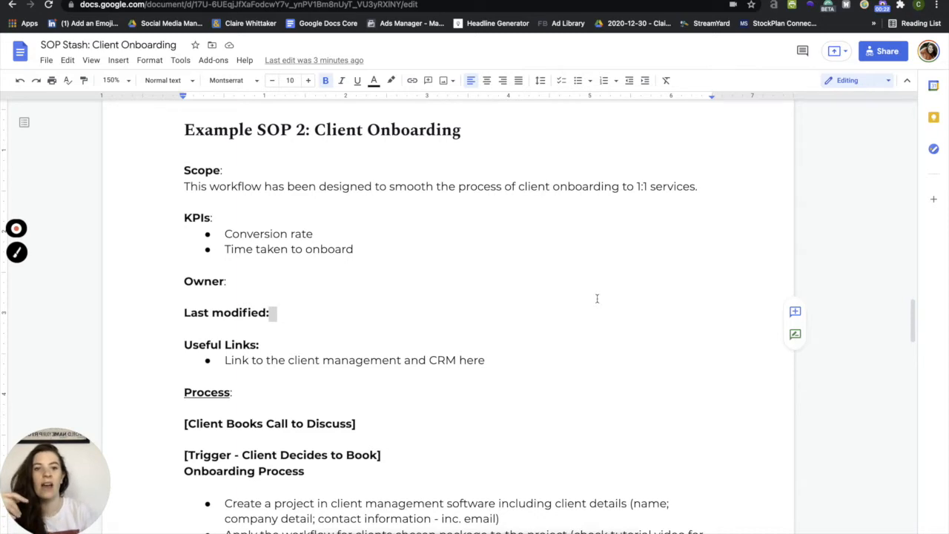
Review the Client Onboarding SOP from its scope and KPIs through the onboarding process and the workflow-triggered actions
{"action": "scroll", "coordinate": [601, 333], "scroll_direction": "down", "scroll_amount": 2}
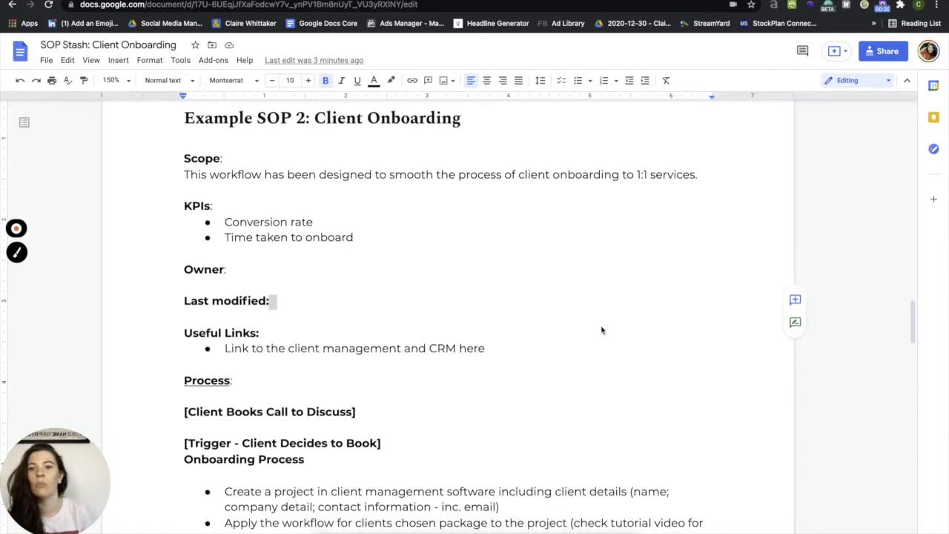
{"action": "left_click", "coordinate": [438, 256]}
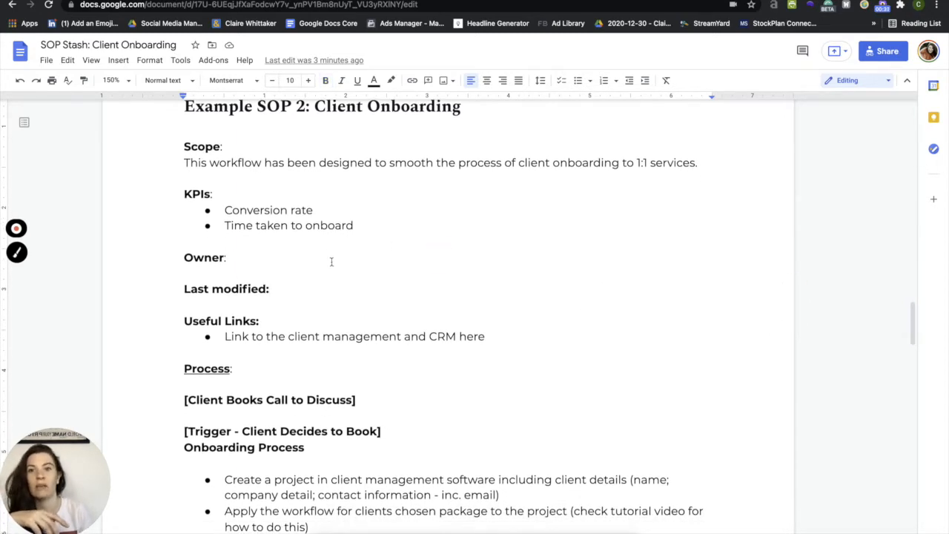
{"action": "scroll", "coordinate": [417, 376], "scroll_direction": "down", "scroll_amount": 3}
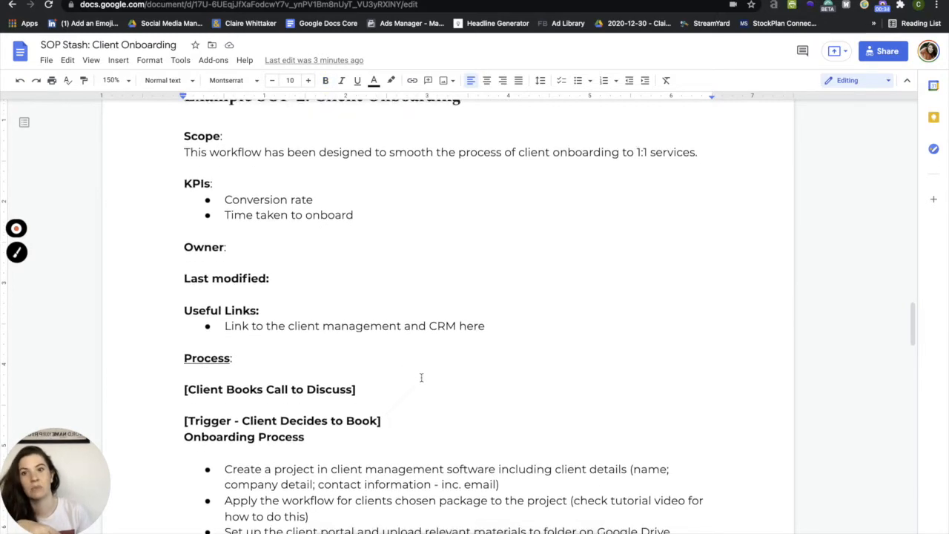
{"action": "scroll", "coordinate": [431, 370], "scroll_direction": "down", "scroll_amount": 10}
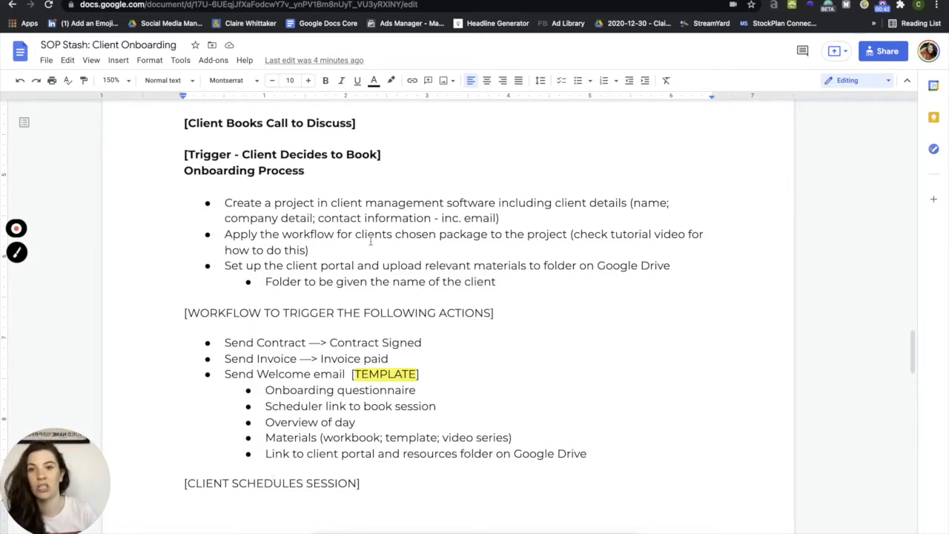
{"action": "scroll", "coordinate": [341, 193], "scroll_direction": "down", "scroll_amount": 1}
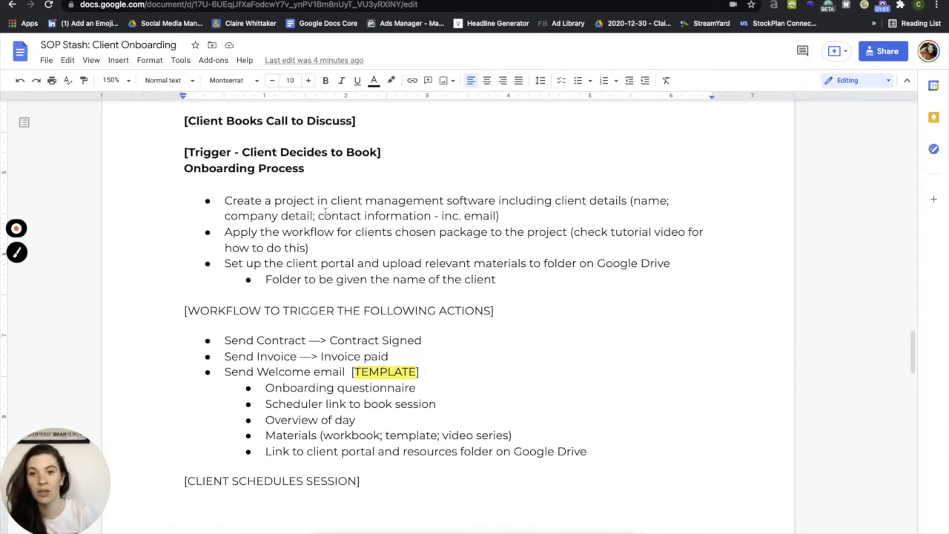
{"action": "scroll", "coordinate": [320, 289], "scroll_direction": "down", "scroll_amount": 1}
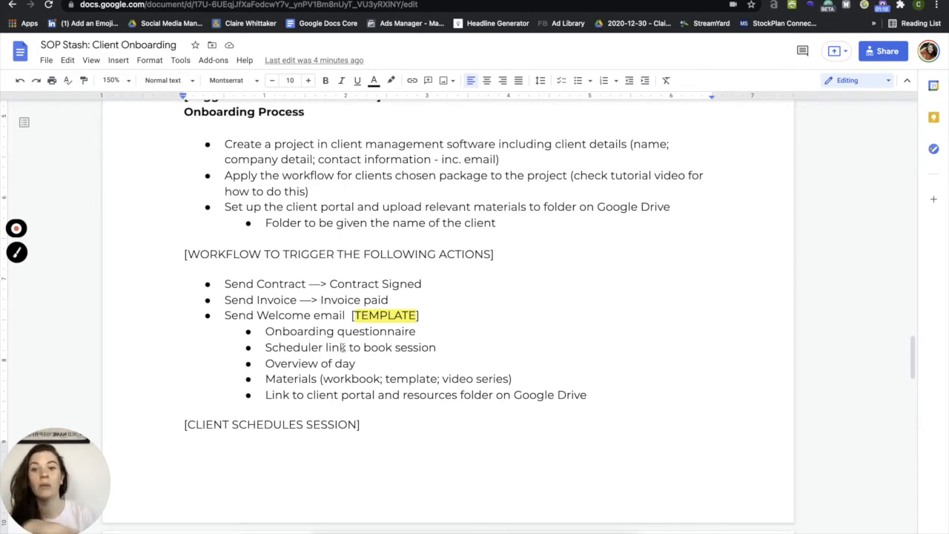
{"action": "scroll", "coordinate": [386, 426], "scroll_direction": "down", "scroll_amount": 1}
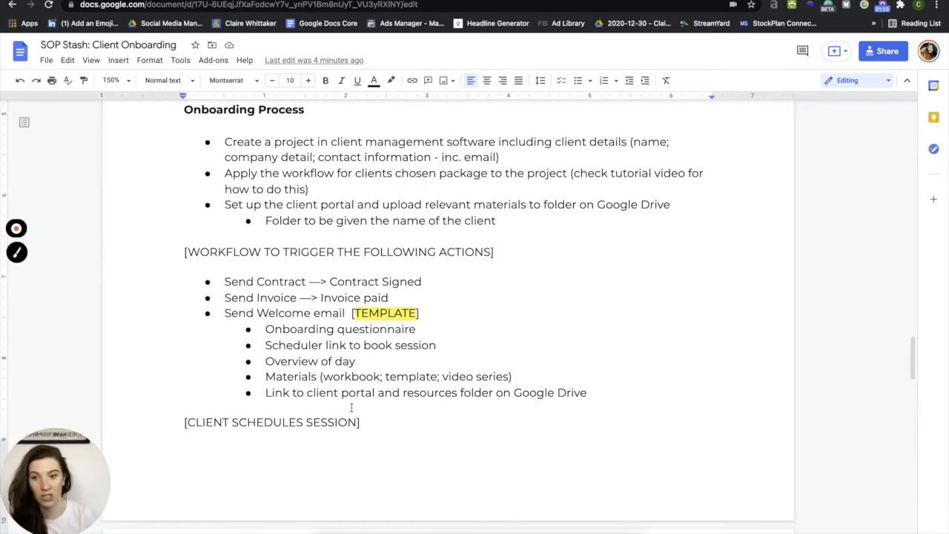
{"action": "scroll", "coordinate": [356, 397], "scroll_direction": "down", "scroll_amount": 2}
Review the SOP's On The Day, After the Day and After Follow Up sections
{"action": "scroll", "coordinate": [327, 411], "scroll_direction": "down", "scroll_amount": 5}
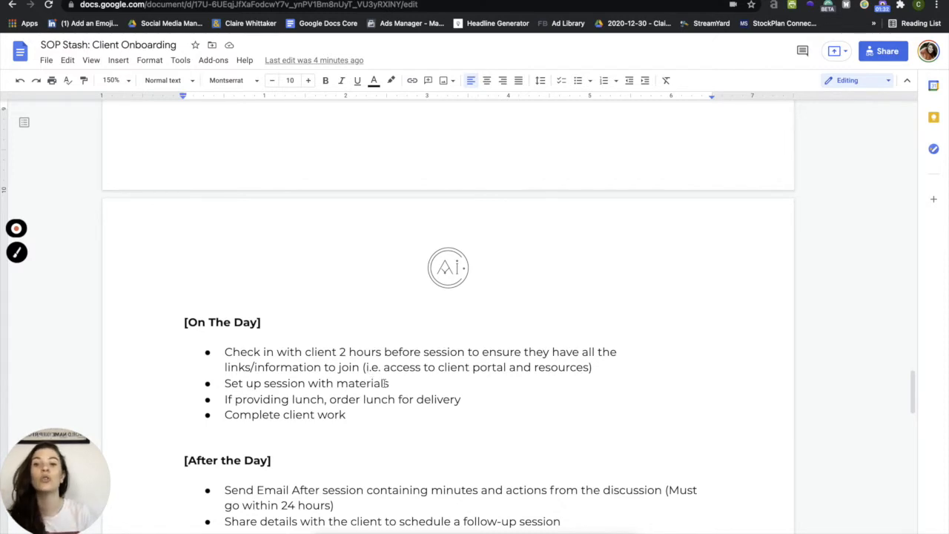
{"action": "scroll", "coordinate": [390, 385], "scroll_direction": "down", "scroll_amount": 2}
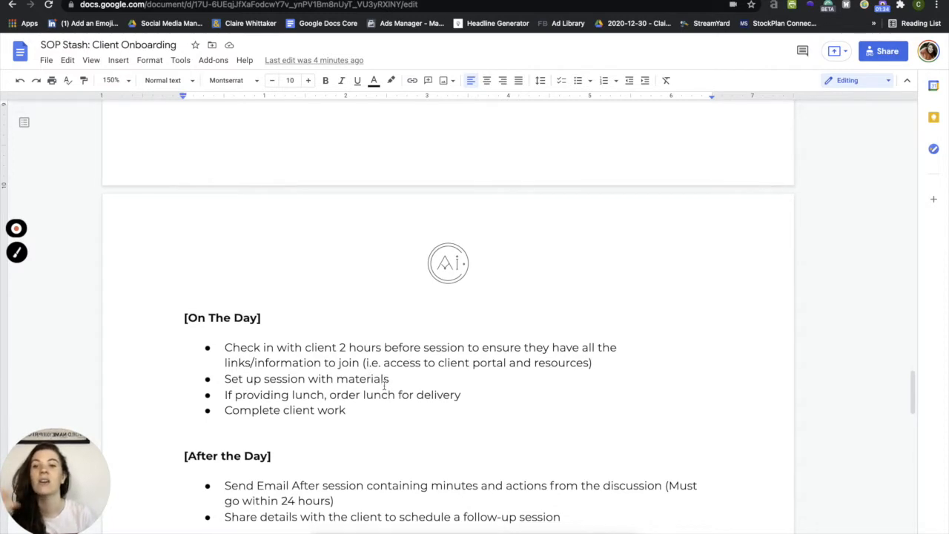
{"action": "scroll", "coordinate": [384, 385], "scroll_direction": "down", "scroll_amount": 6}
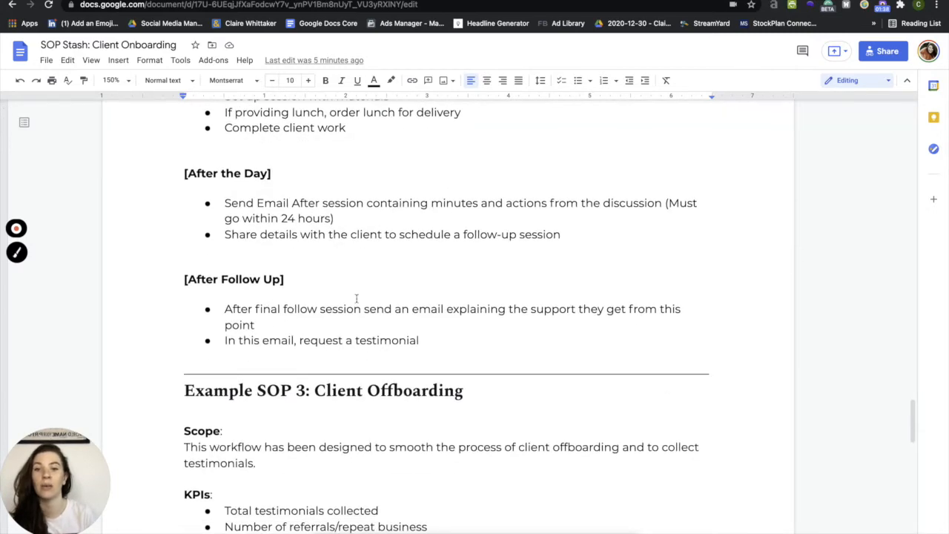
{"action": "scroll", "coordinate": [414, 324], "scroll_direction": "down", "scroll_amount": 1}
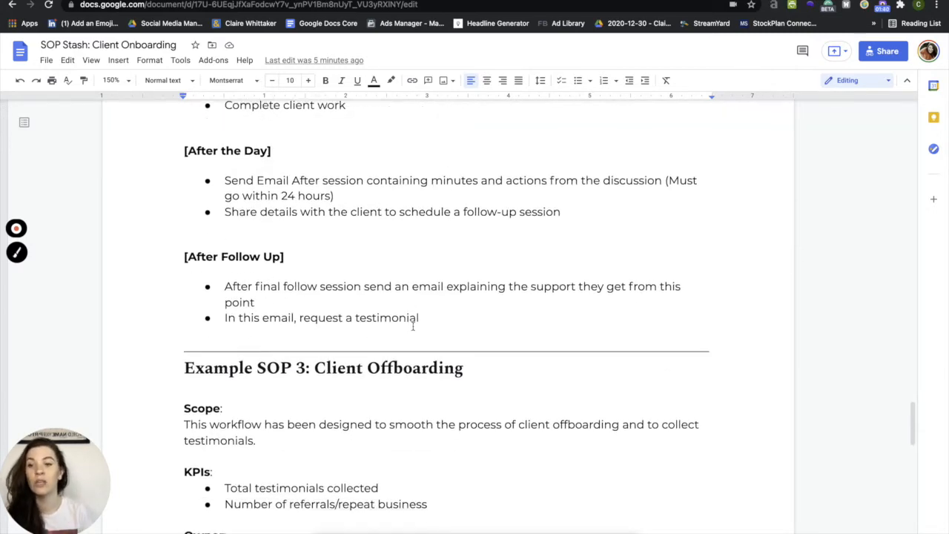
{"action": "scroll", "coordinate": [413, 325], "scroll_direction": "up", "scroll_amount": 5}
{"action": "scroll", "coordinate": [411, 324], "scroll_direction": "up", "scroll_amount": 1}
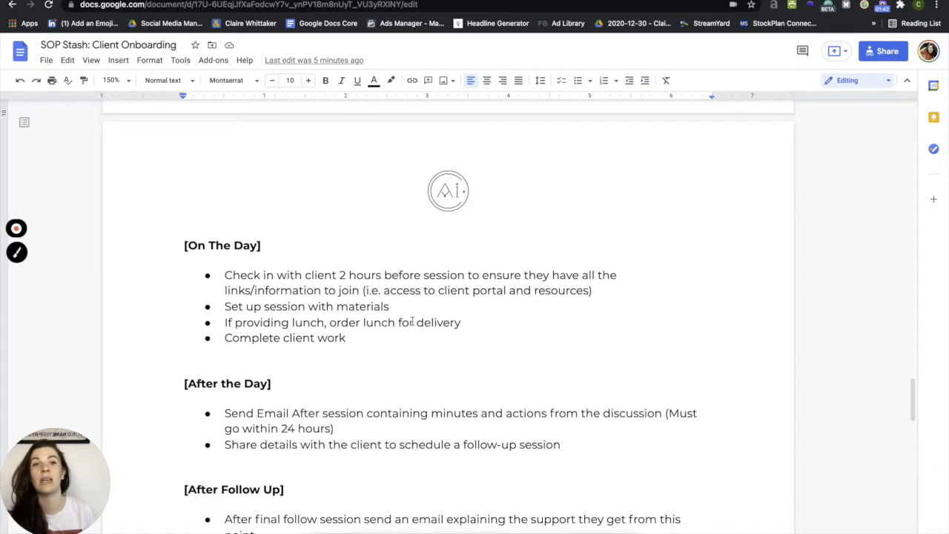
{"action": "scroll", "coordinate": [437, 282], "scroll_direction": "up", "scroll_amount": 1}
{"action": "scroll", "coordinate": [483, 315], "scroll_direction": "up", "scroll_amount": 5}
{"action": "scroll", "coordinate": [483, 315], "scroll_direction": "up", "scroll_amount": 1}
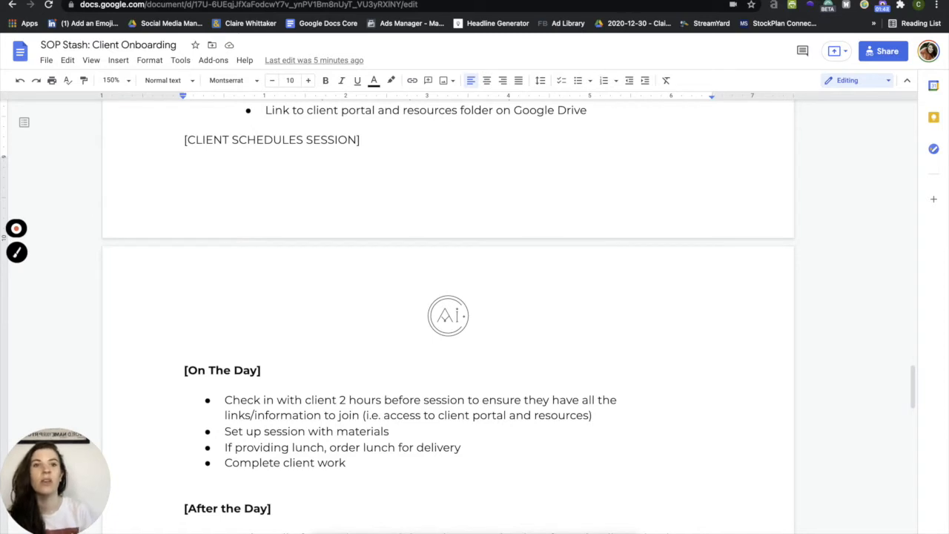
Switch to Dubsado and create a new workflow named Test_Onboarding
{"action": "key", "text": "ctrl+Tab"}
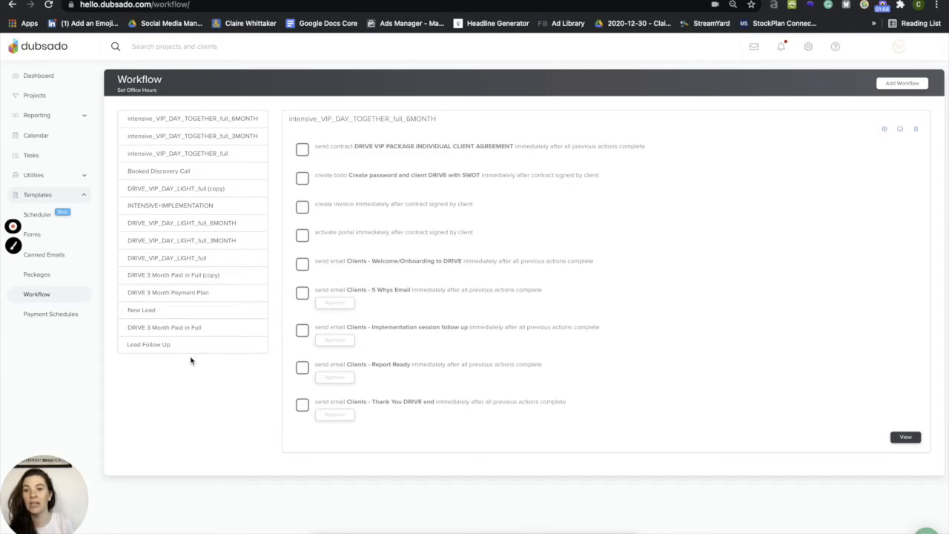
{"action": "left_click", "coordinate": [909, 84]}
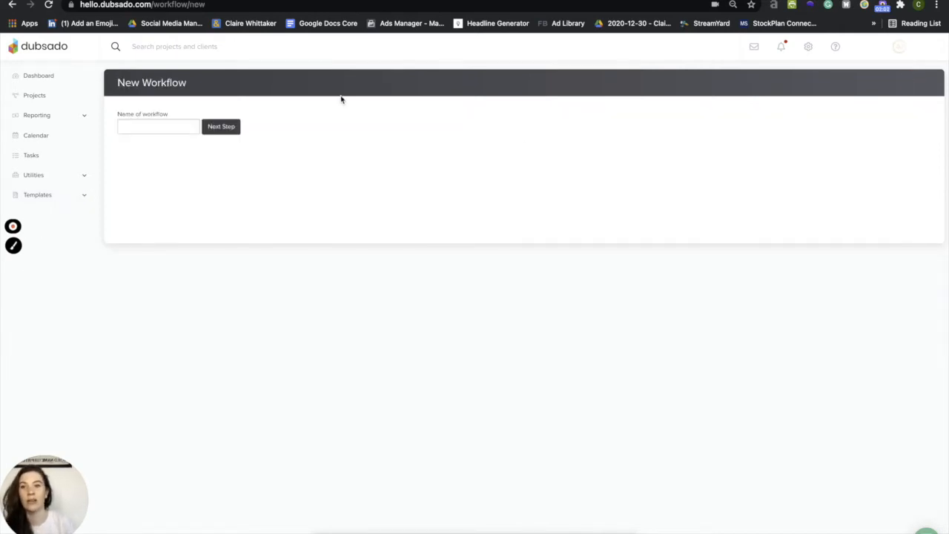
{"action": "left_click", "coordinate": [179, 126]}
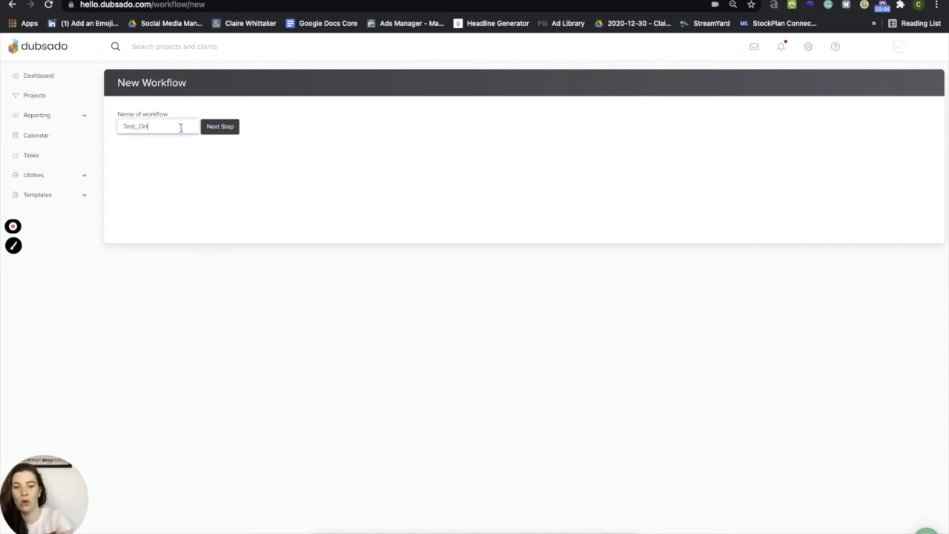
{"action": "left_click", "coordinate": [219, 126]}
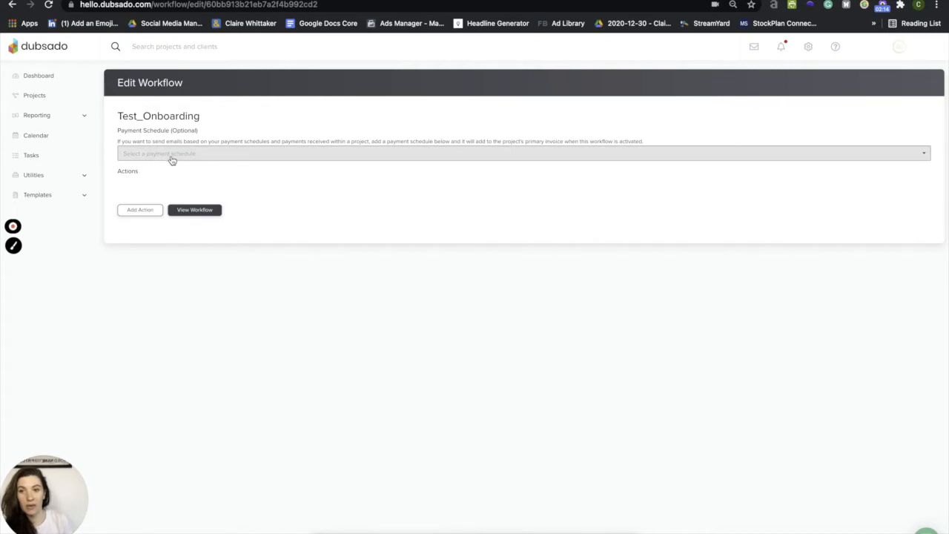
Start a new action in the workflow and consult the SOP's list of workflow-triggered actions in Google Docs
{"action": "left_click", "coordinate": [140, 210]}
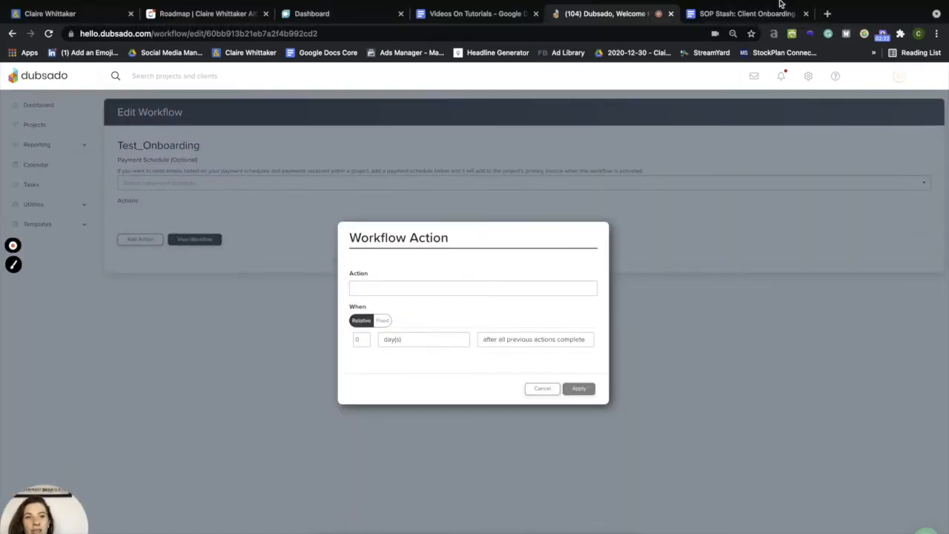
{"action": "left_click", "coordinate": [768, 13]}
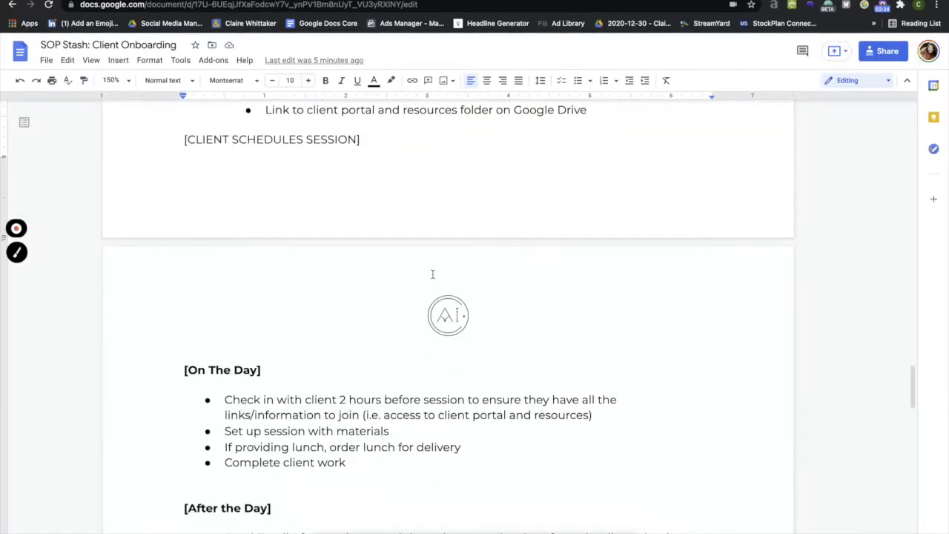
{"action": "scroll", "coordinate": [430, 286], "scroll_direction": "up", "scroll_amount": 15}
{"action": "scroll", "coordinate": [427, 295], "scroll_direction": "down", "scroll_amount": 3}
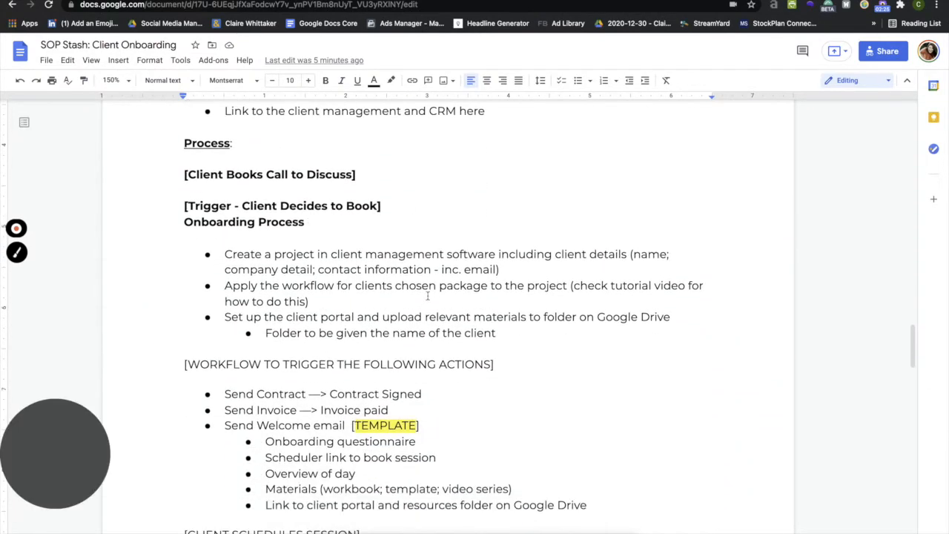
{"action": "left_click", "coordinate": [288, 349]}
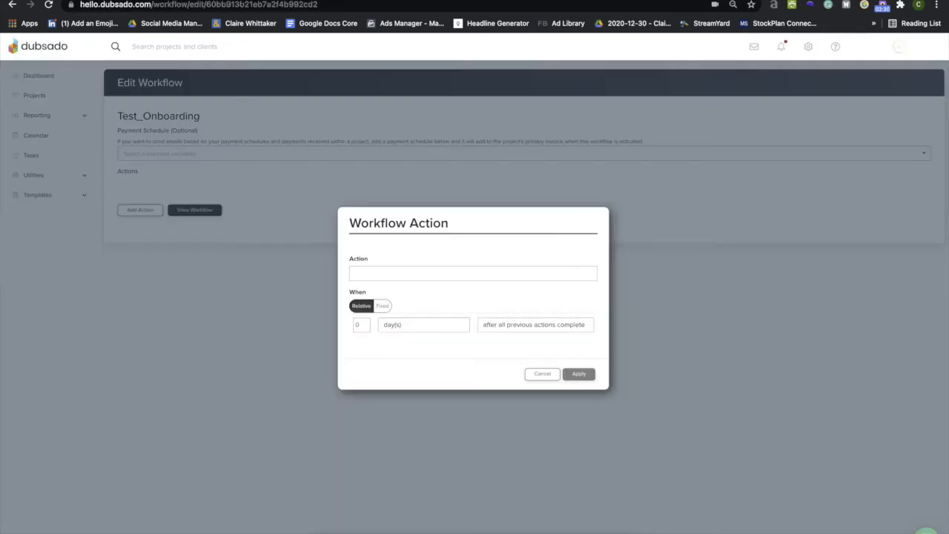
Add a Send Contract action to the workflow using the DRIVE VIP PACKAGE INDIVIDUAL CLIENT AGREEMENT template
{"action": "left_click", "coordinate": [432, 274]}
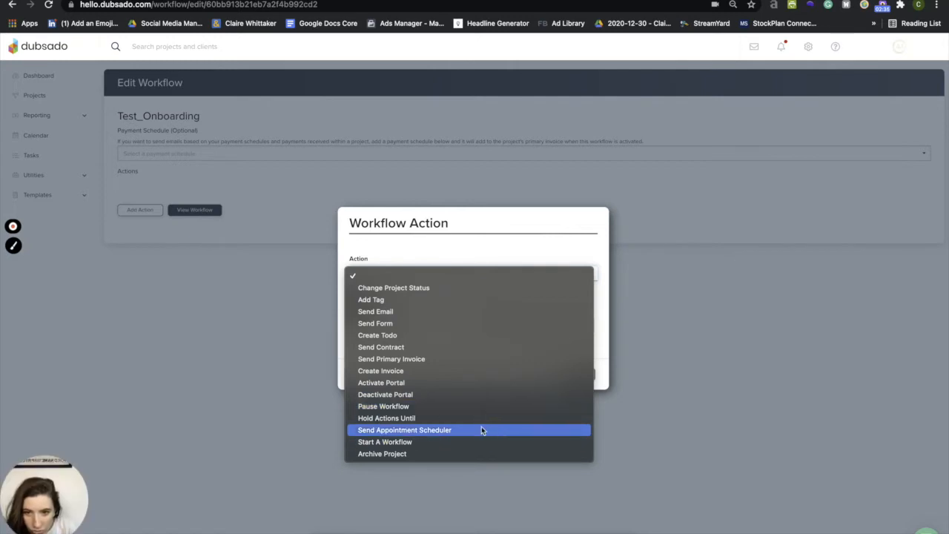
{"action": "left_click", "coordinate": [412, 353]}
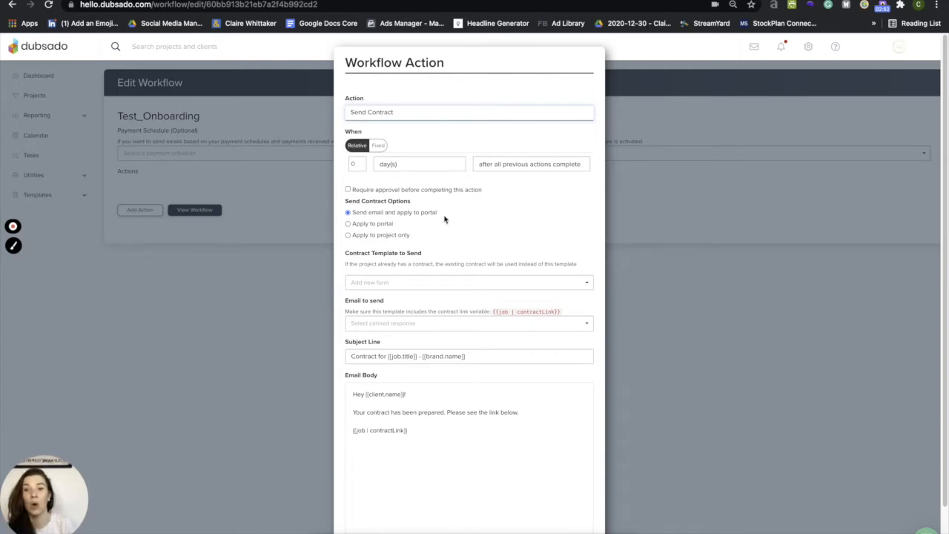
{"action": "left_click", "coordinate": [485, 282]}
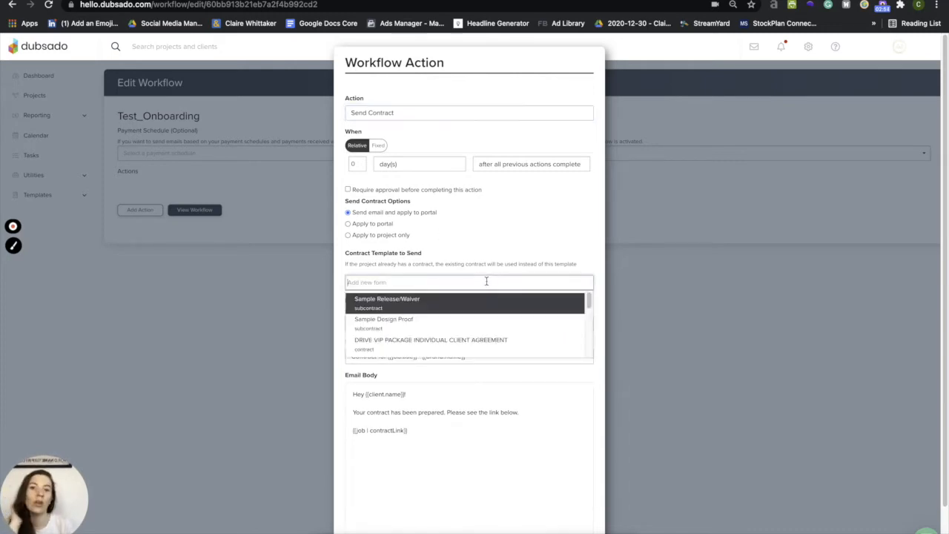
{"action": "left_click", "coordinate": [501, 346]}
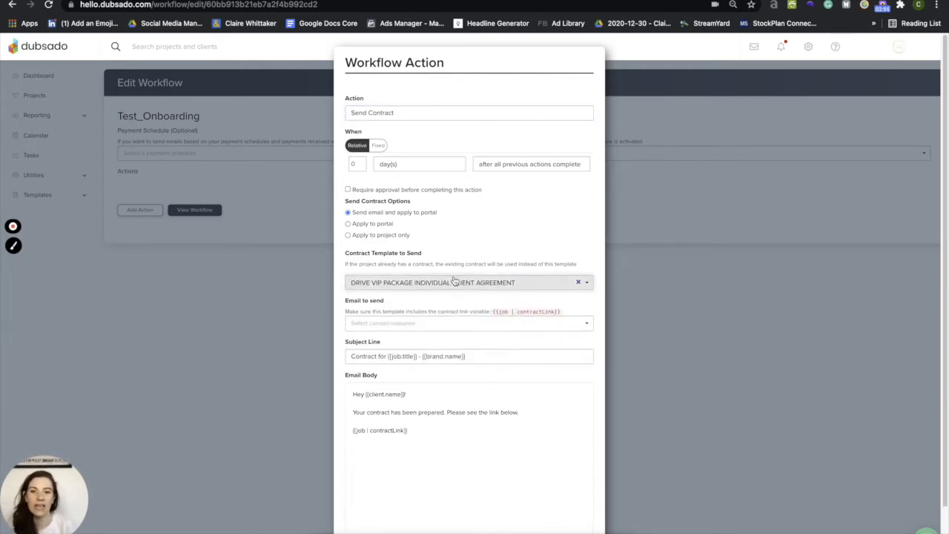
{"action": "scroll", "coordinate": [583, 338], "scroll_direction": "down", "scroll_amount": 1}
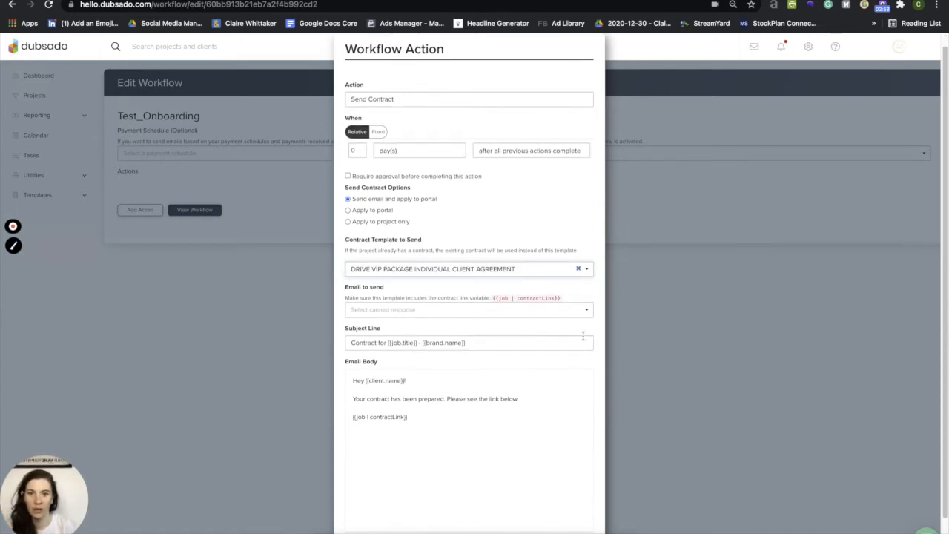
{"action": "scroll", "coordinate": [584, 338], "scroll_direction": "down", "scroll_amount": 3}
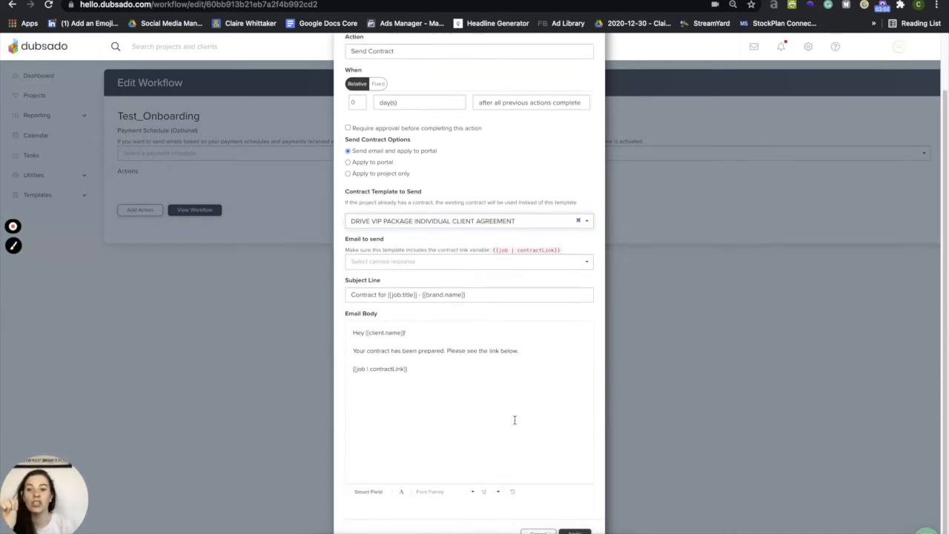
{"action": "left_click", "coordinate": [585, 532]}
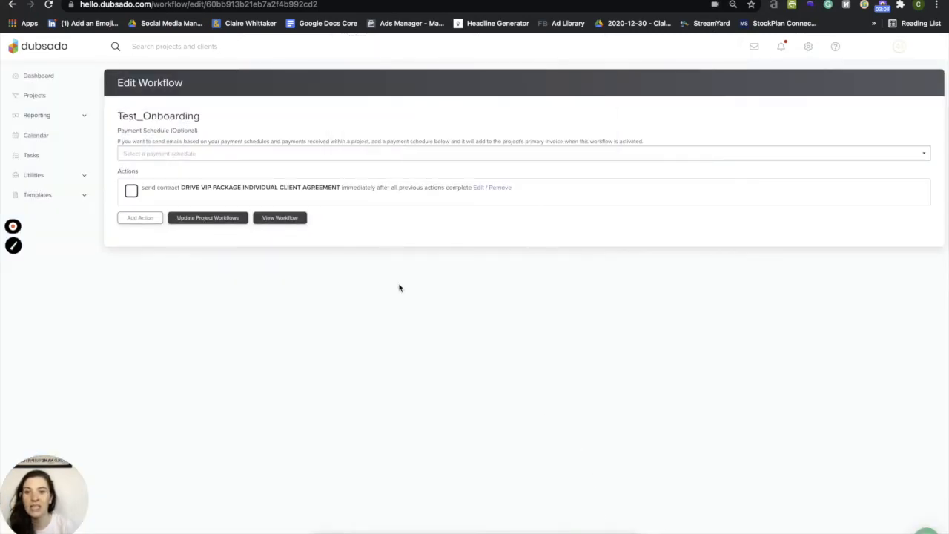
Start a Create Invoice action in the workflow and fill it with the Launch Planning Session package
{"action": "left_click", "coordinate": [140, 217]}
{"action": "left_click", "coordinate": [366, 276]}
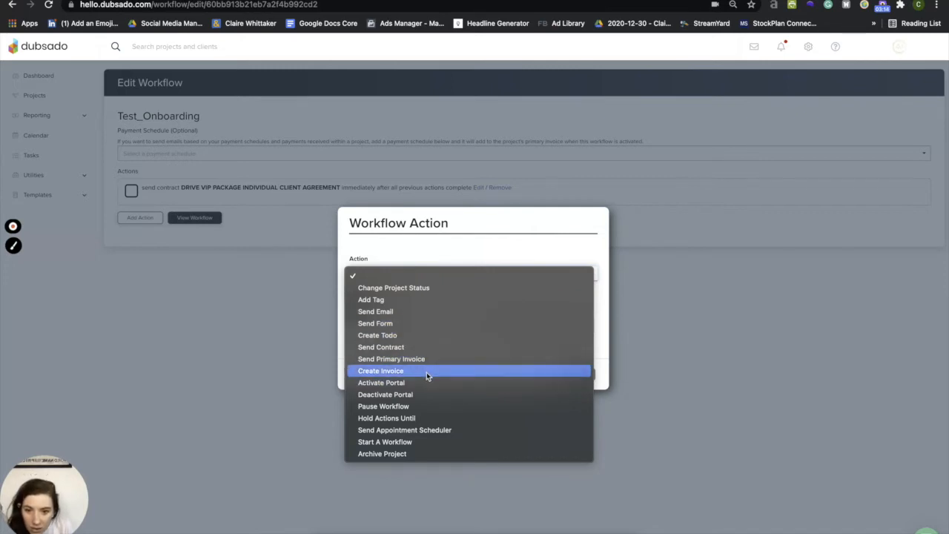
{"action": "left_click", "coordinate": [396, 369]}
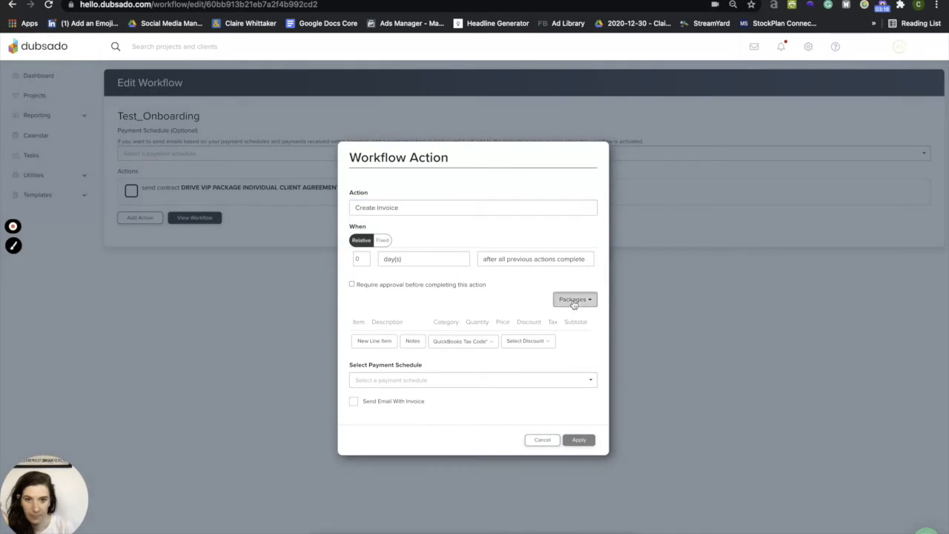
{"action": "left_click", "coordinate": [573, 301]}
{"action": "left_click", "coordinate": [535, 362]}
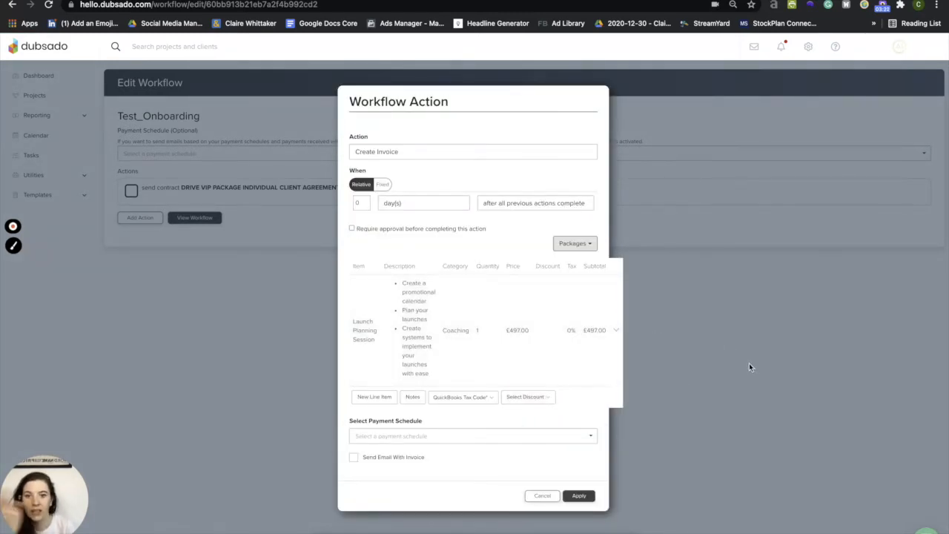
Set the invoice action's timing to after contract signed by client and enable sending an email with the invoice
{"action": "left_click", "coordinate": [516, 203]}
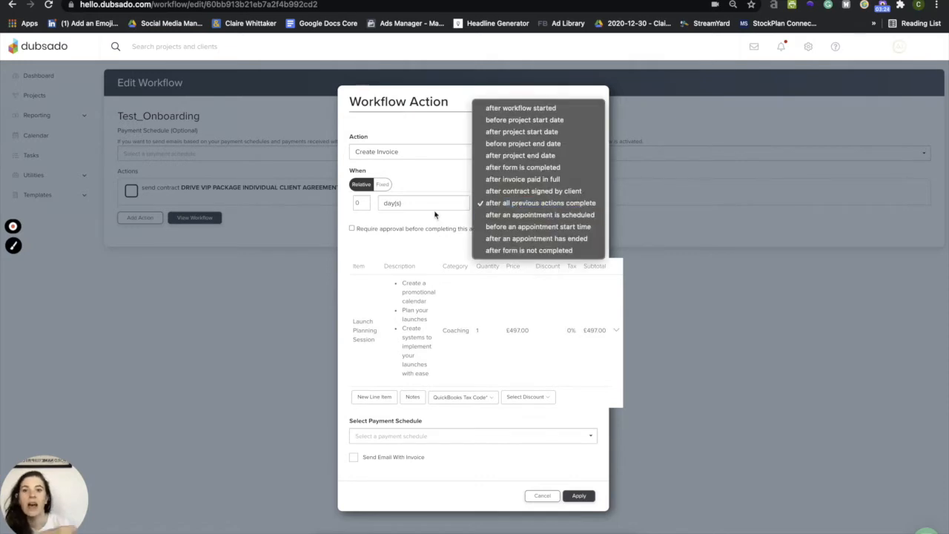
{"action": "left_click", "coordinate": [364, 219]}
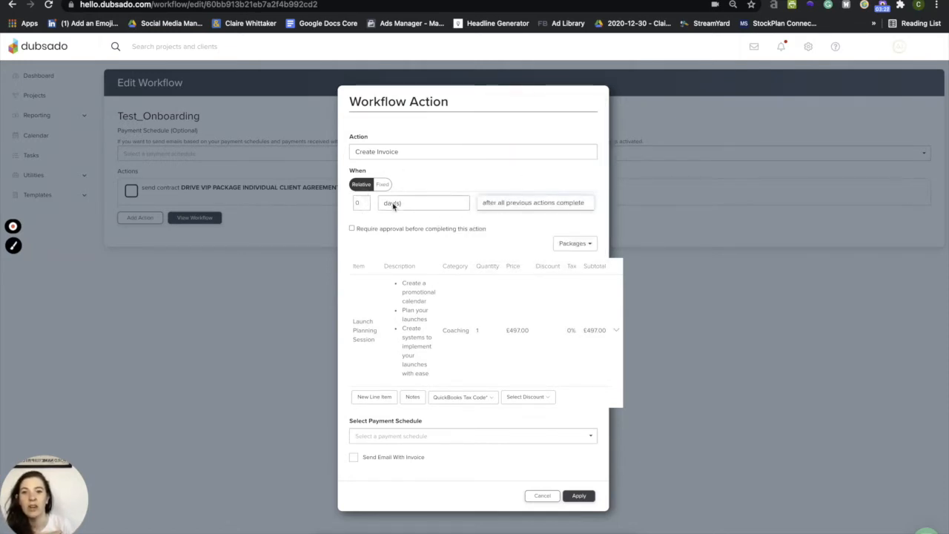
{"action": "left_click", "coordinate": [517, 203]}
{"action": "left_click", "coordinate": [517, 192]}
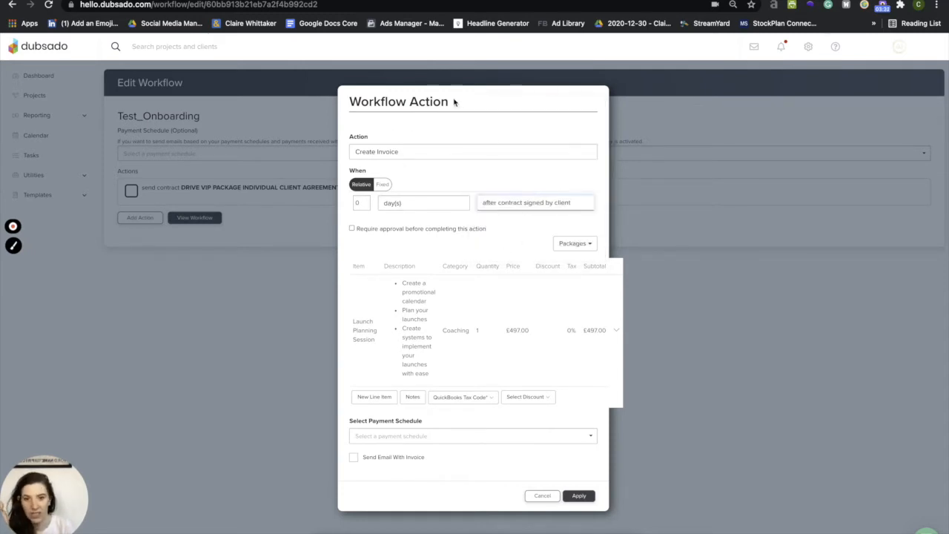
{"action": "left_click", "coordinate": [375, 458]}
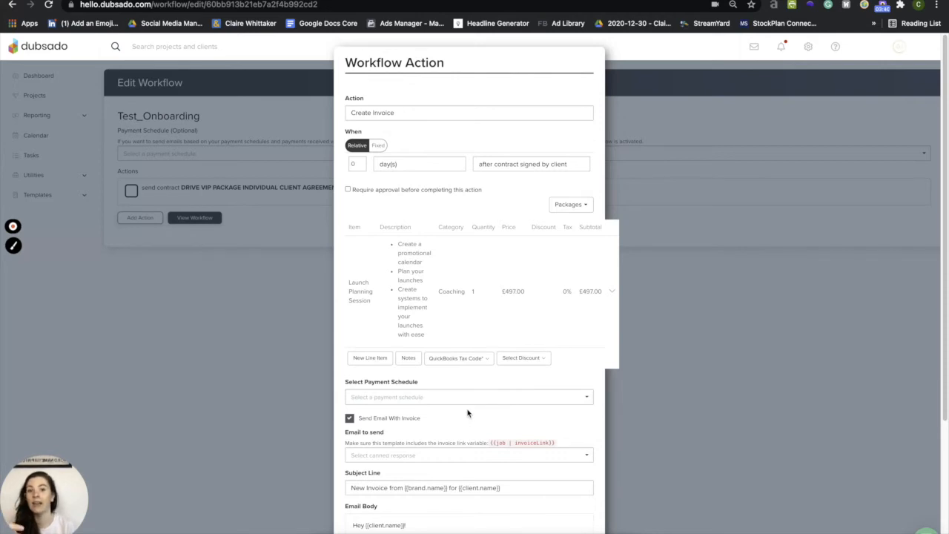
Look over the available packages and the invoice email text, and apply the Create Invoice action to the workflow
{"action": "left_click", "coordinate": [570, 205]}
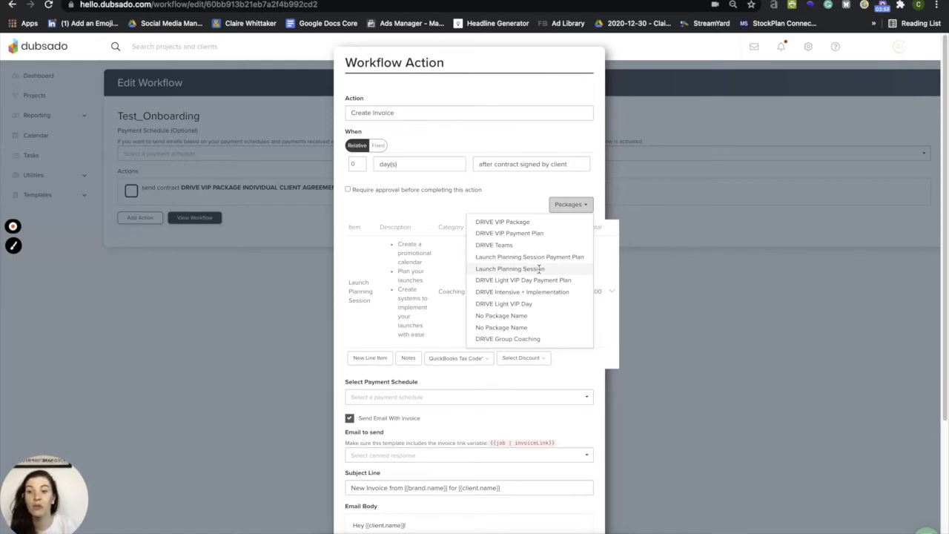
{"action": "left_click", "coordinate": [501, 374]}
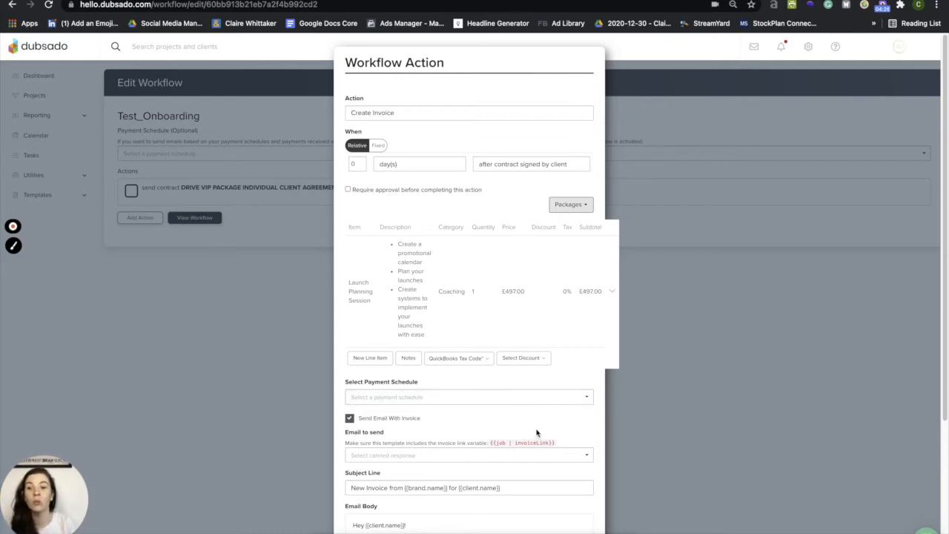
{"action": "scroll", "coordinate": [537, 431], "scroll_direction": "down", "scroll_amount": 3}
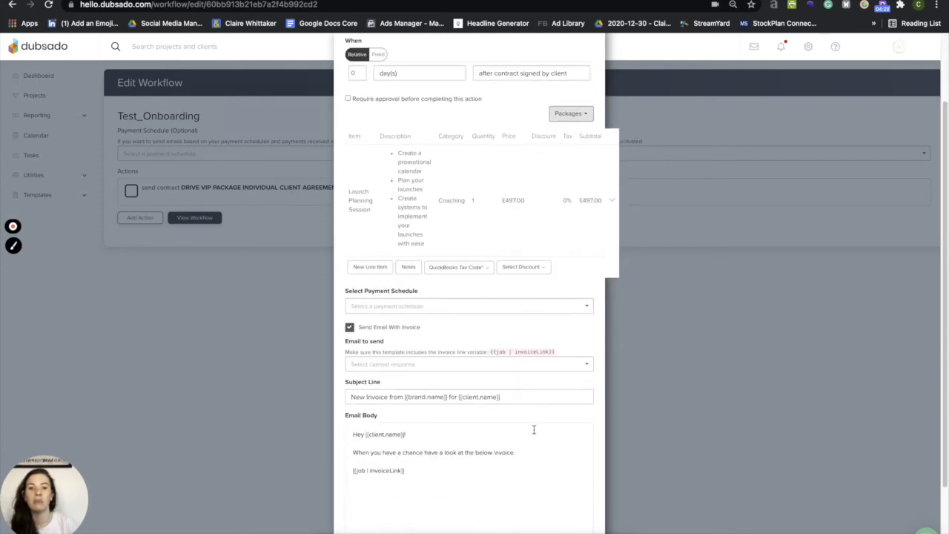
{"action": "scroll", "coordinate": [533, 431], "scroll_direction": "down", "scroll_amount": 2}
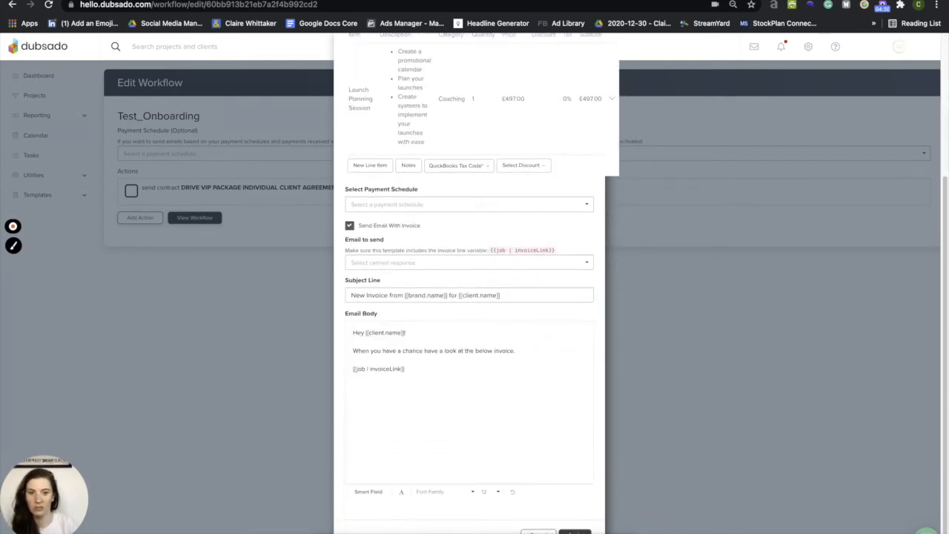
{"action": "left_click", "coordinate": [587, 532]}
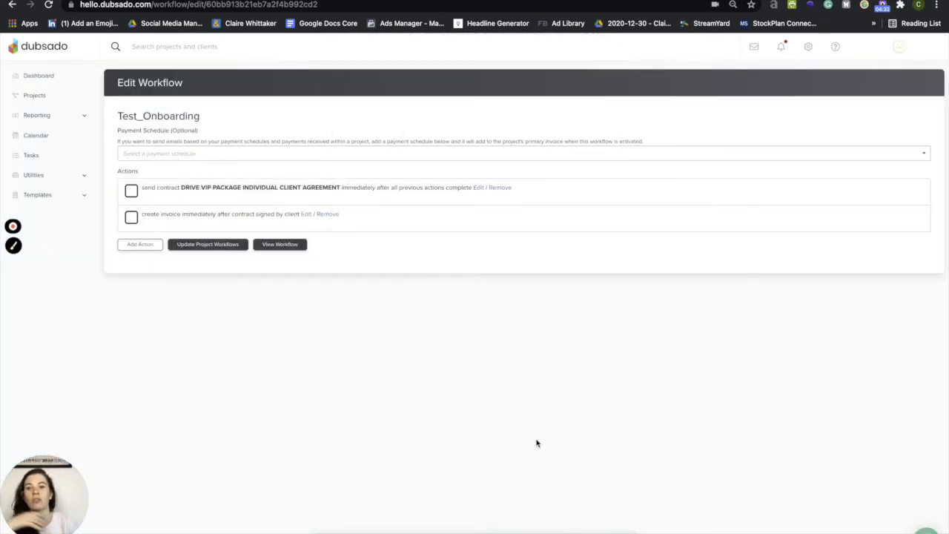
Start a Send Email action in the workflow and fill it with the "Clients - Welcome/Onboarding to DRIVE" canned response
{"action": "left_click", "coordinate": [154, 245]}
{"action": "left_click", "coordinate": [364, 276]}
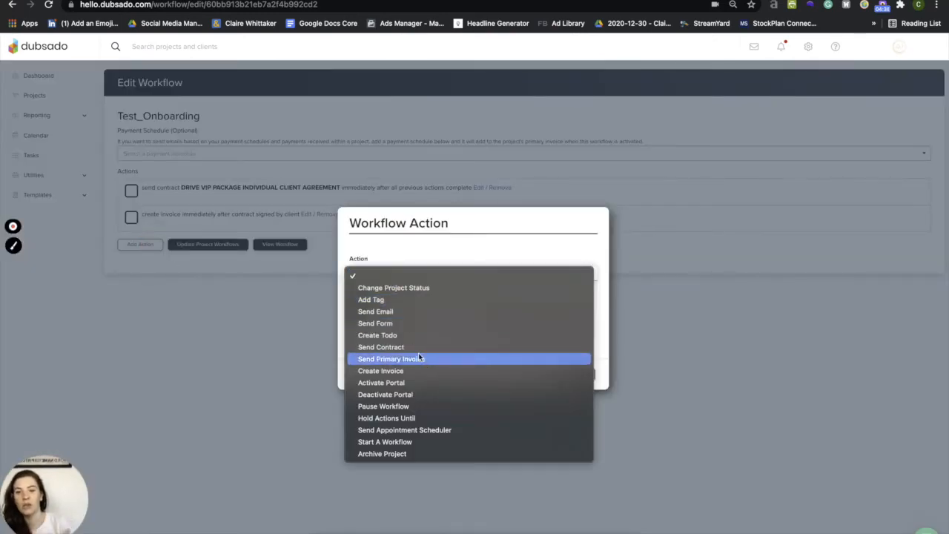
{"action": "left_click", "coordinate": [424, 309]}
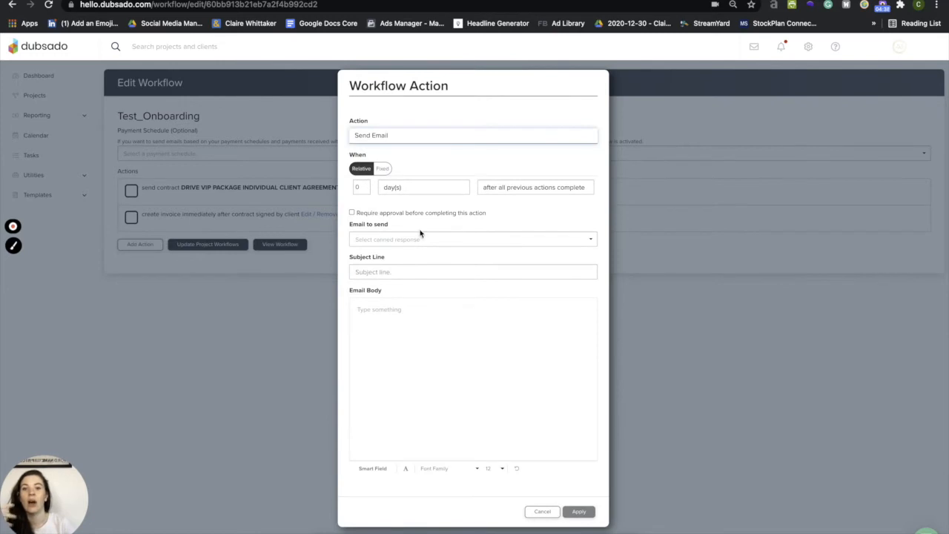
{"action": "left_click", "coordinate": [398, 236]}
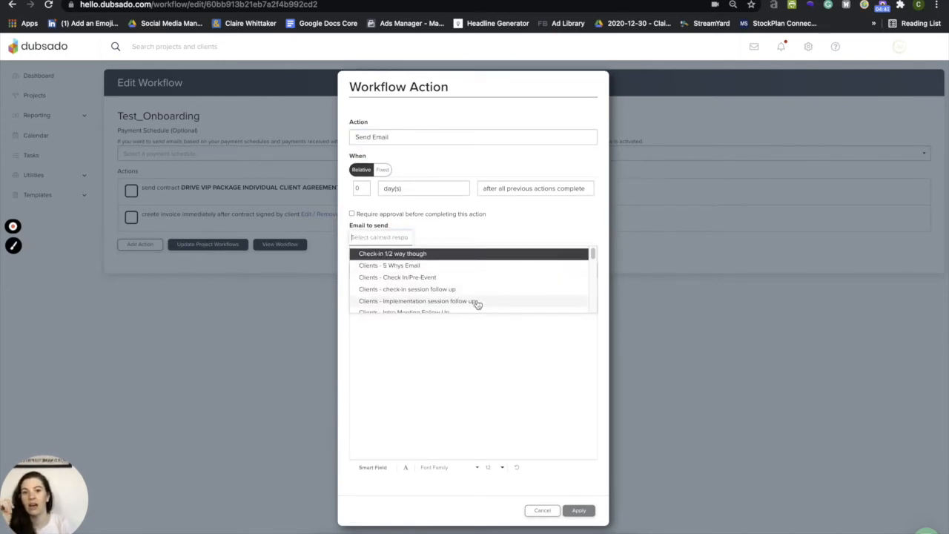
{"action": "scroll", "coordinate": [477, 304], "scroll_direction": "down", "scroll_amount": 1}
{"action": "scroll", "coordinate": [481, 306], "scroll_direction": "down", "scroll_amount": 10}
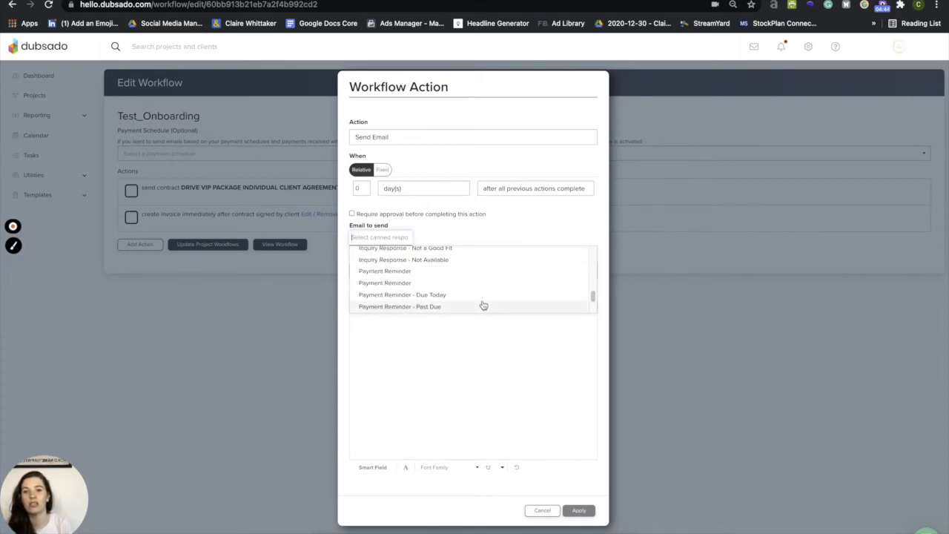
{"action": "scroll", "coordinate": [484, 304], "scroll_direction": "up", "scroll_amount": 8}
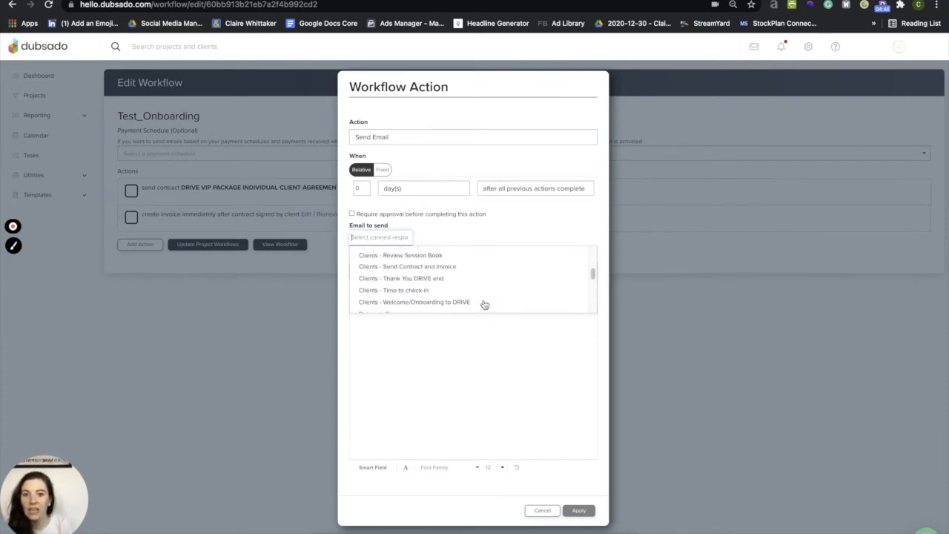
{"action": "scroll", "coordinate": [443, 294], "scroll_direction": "up", "scroll_amount": 3}
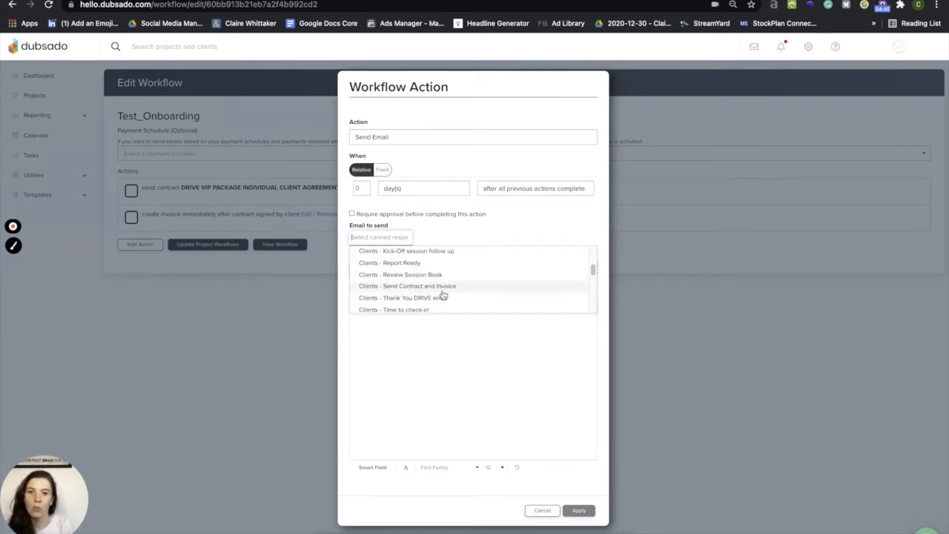
{"action": "scroll", "coordinate": [444, 296], "scroll_direction": "up", "scroll_amount": 4}
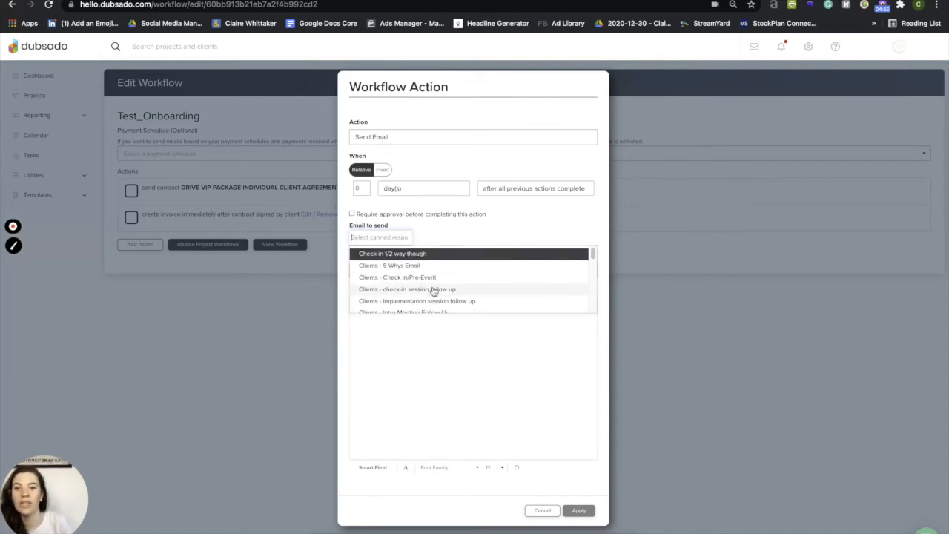
{"action": "scroll", "coordinate": [445, 295], "scroll_direction": "down", "scroll_amount": 8}
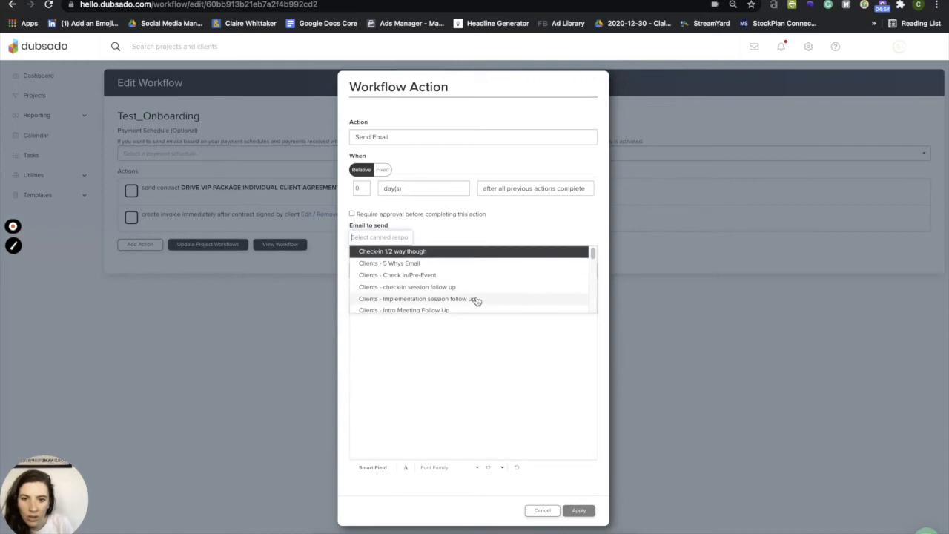
{"action": "scroll", "coordinate": [479, 291], "scroll_direction": "up", "scroll_amount": 1}
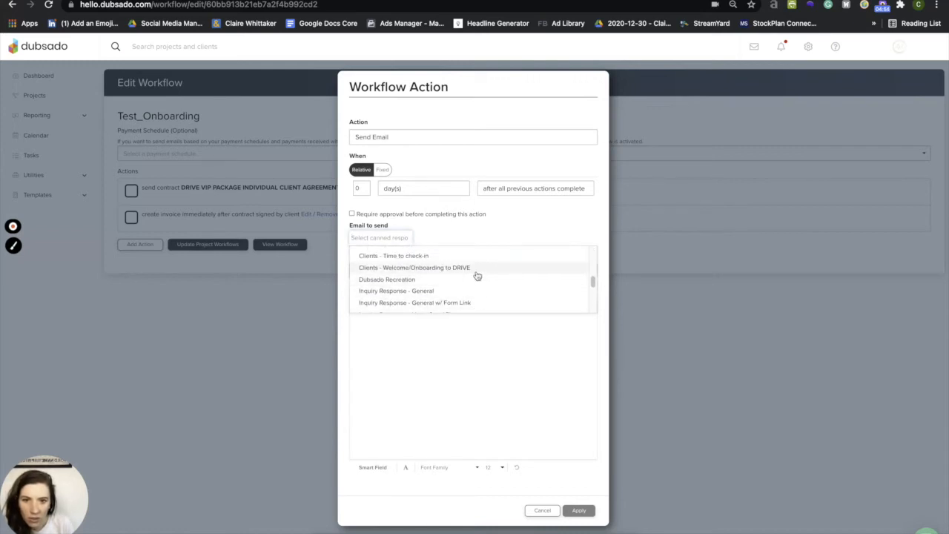
{"action": "left_click", "coordinate": [475, 275]}
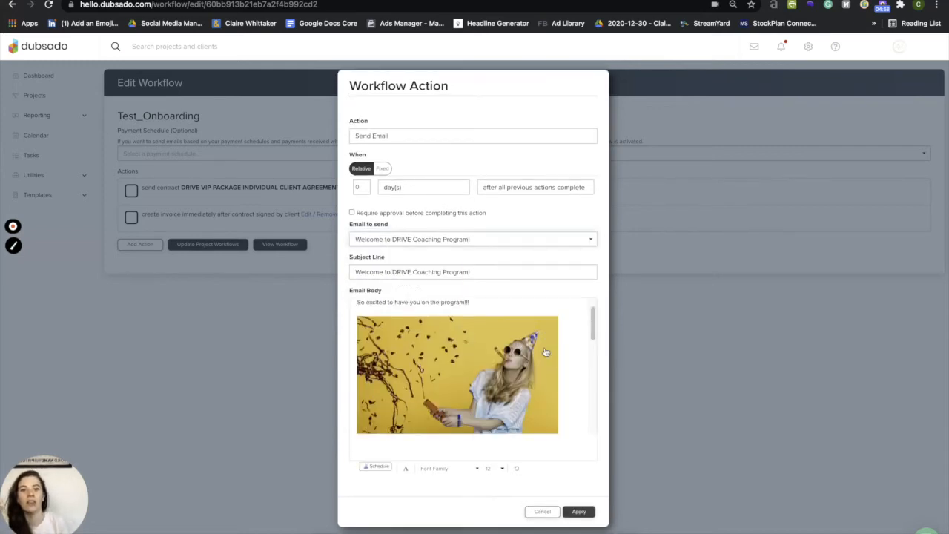
Review the welcome email's body, covering the questionnaire, kick-off session booking and client portal sections
{"action": "scroll", "coordinate": [546, 352], "scroll_direction": "down", "scroll_amount": 10}
{"action": "scroll", "coordinate": [553, 342], "scroll_direction": "up", "scroll_amount": 1}
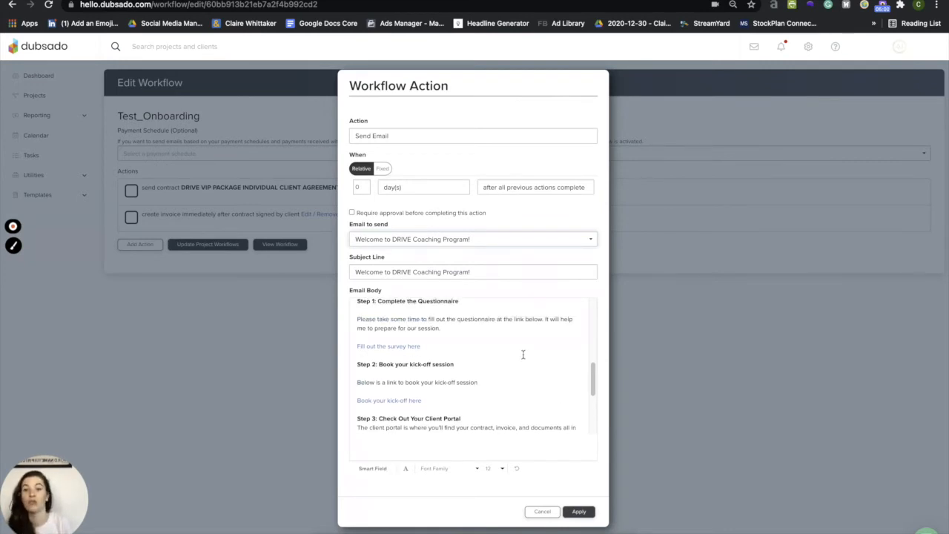
{"action": "scroll", "coordinate": [534, 359], "scroll_direction": "up", "scroll_amount": 1}
{"action": "scroll", "coordinate": [534, 359], "scroll_direction": "up", "scroll_amount": 5}
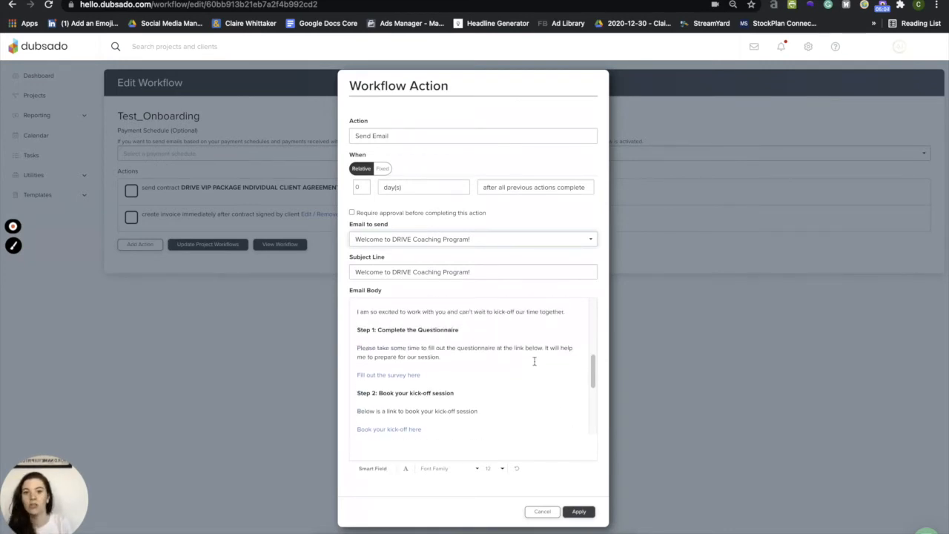
{"action": "scroll", "coordinate": [490, 403], "scroll_direction": "down", "scroll_amount": 6}
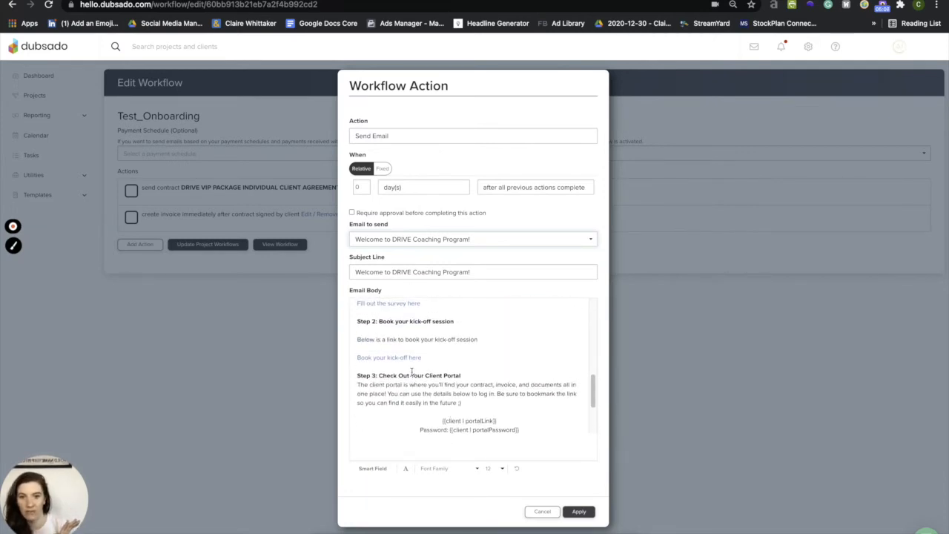
Check the SOP's list of welcome email contents in Google Docs against the email body in Dubsado
{"action": "left_click", "coordinate": [711, 4]}
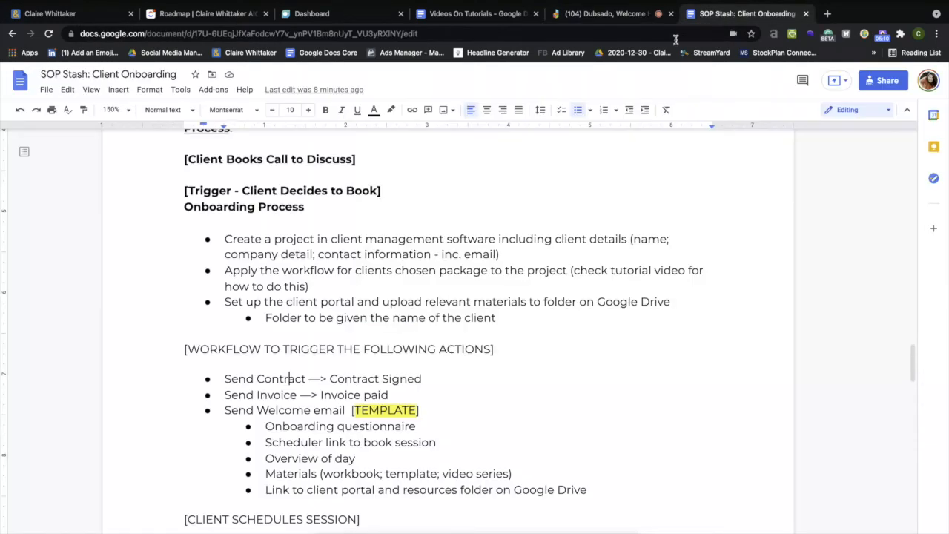
{"action": "left_click_drag", "start_coordinate": [601, 462], "coordinate": [250, 404]}
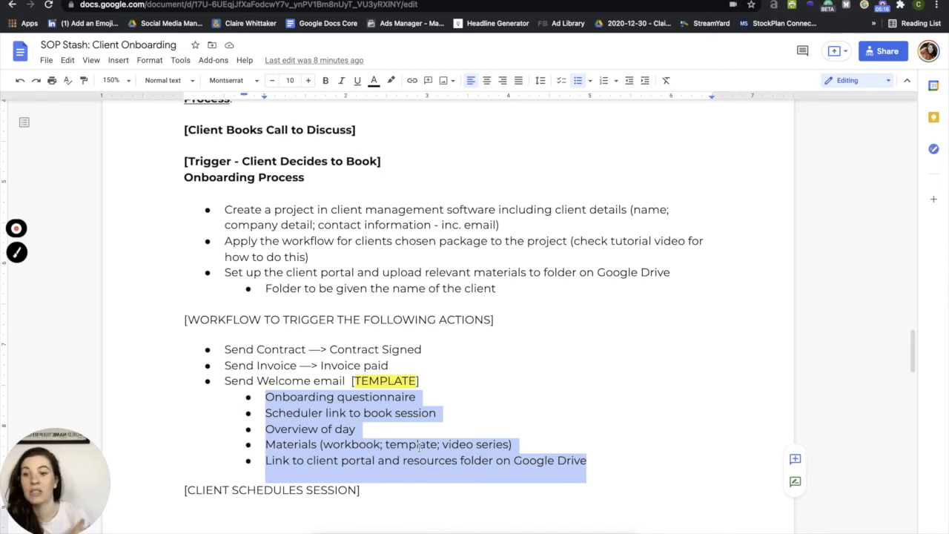
{"action": "left_click", "coordinate": [607, 456]}
{"action": "mouse_move", "coordinate": [629, 15]}
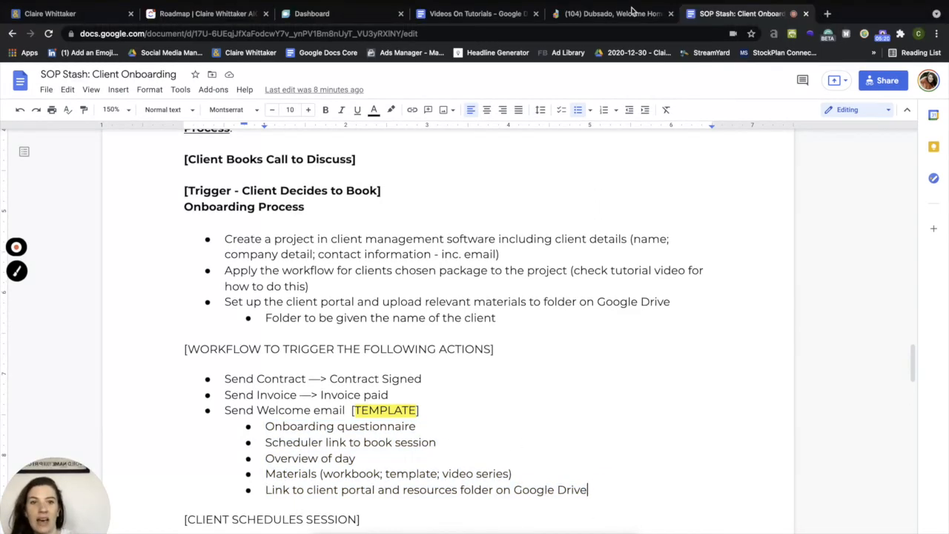
{"action": "left_click", "coordinate": [629, 15]}
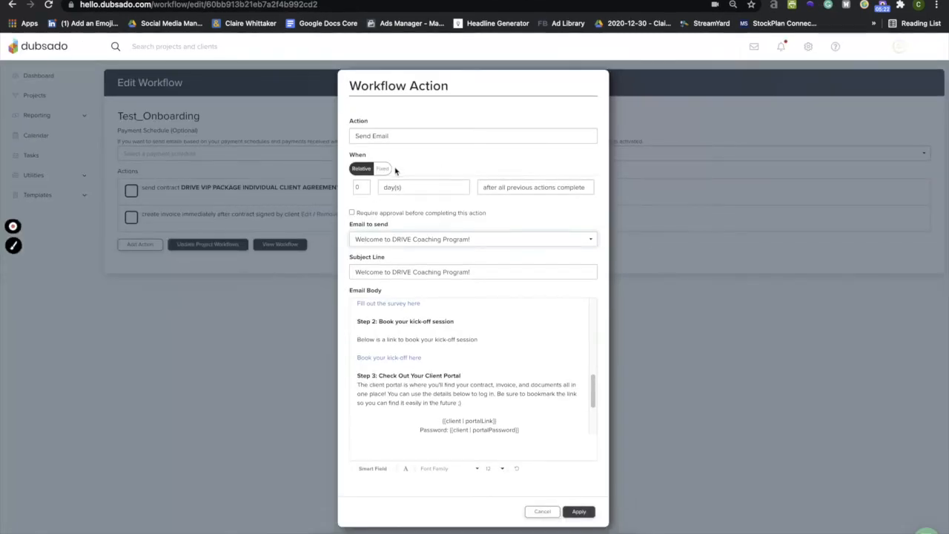
{"action": "scroll", "coordinate": [474, 311], "scroll_direction": "down", "scroll_amount": 1}
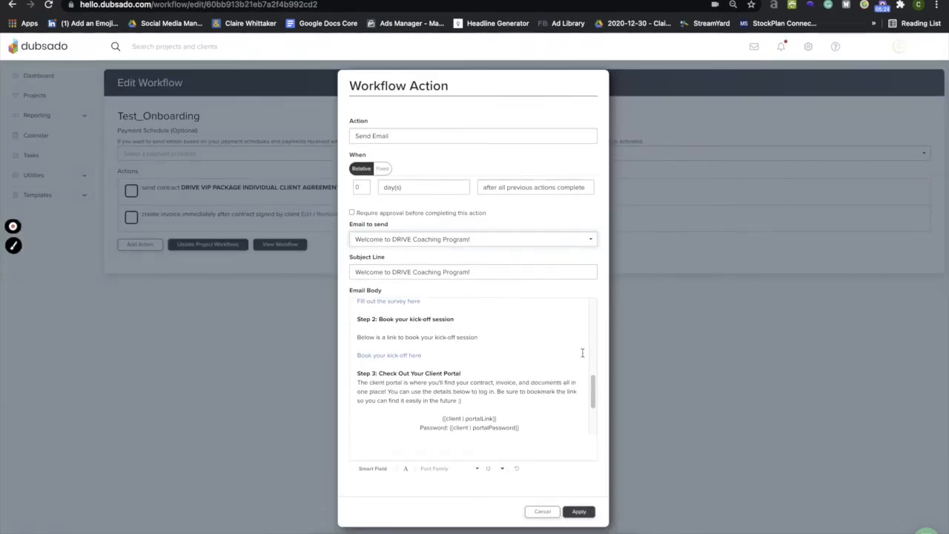
{"action": "left_click", "coordinate": [741, 1]}
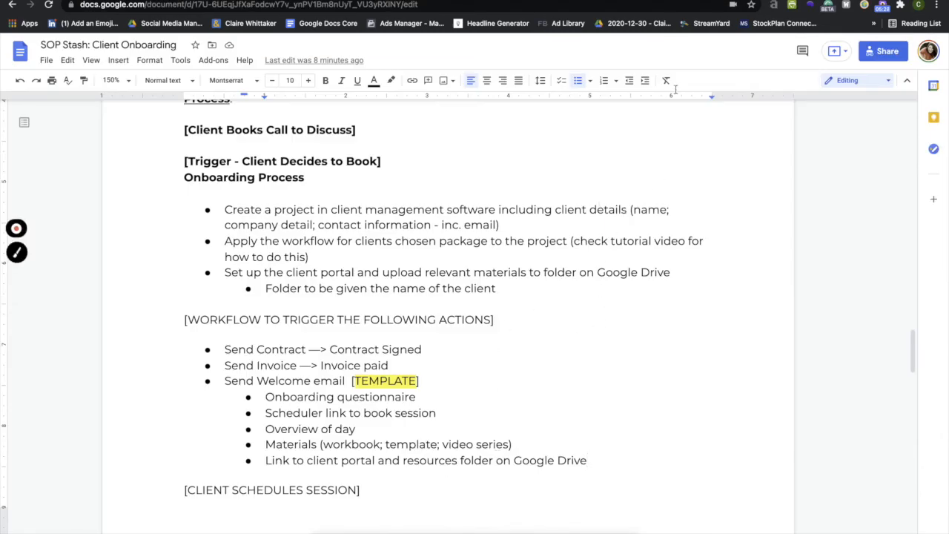
{"action": "left_click", "coordinate": [592, 2]}
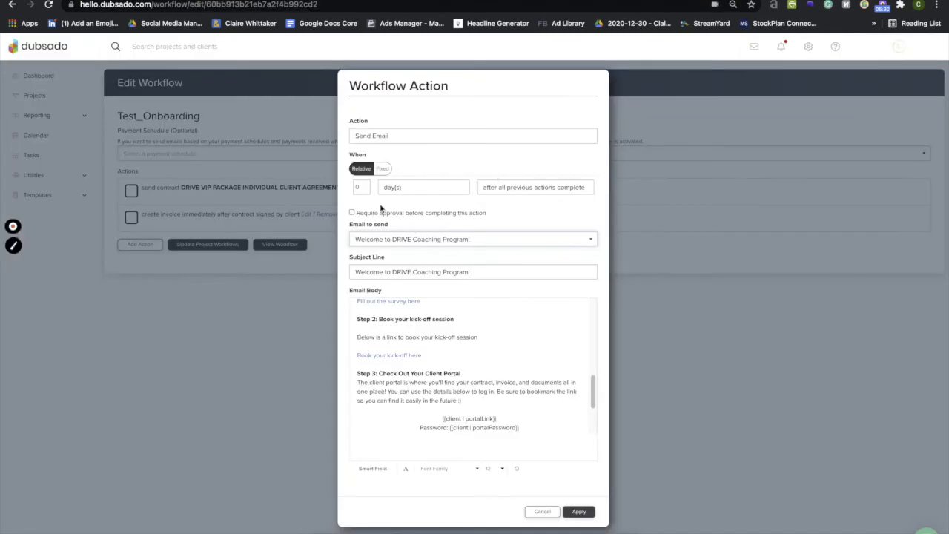
Require approval before completing the welcome email action, check its full body text, and apply the action to the workflow
{"action": "left_click", "coordinate": [352, 214]}
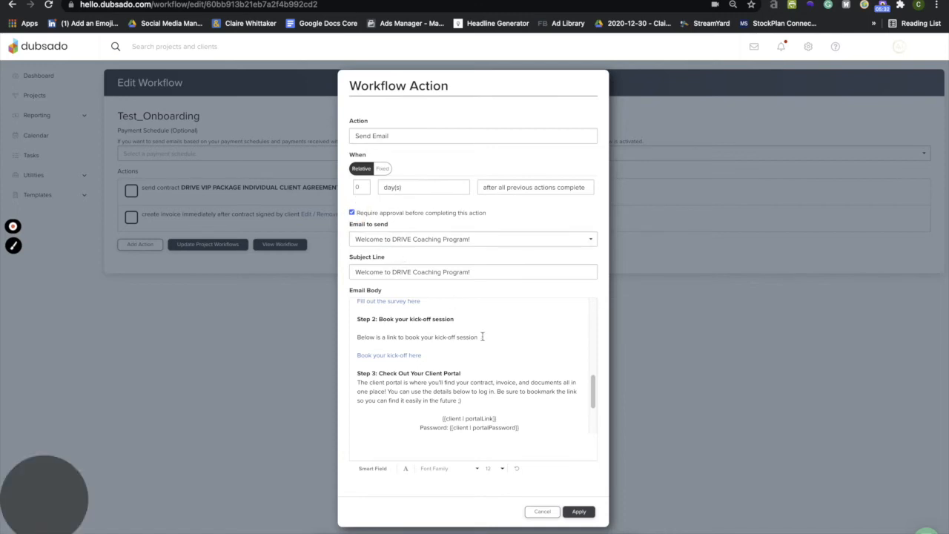
{"action": "scroll", "coordinate": [495, 311], "scroll_direction": "down", "scroll_amount": 1}
{"action": "scroll", "coordinate": [496, 312], "scroll_direction": "down", "scroll_amount": 3}
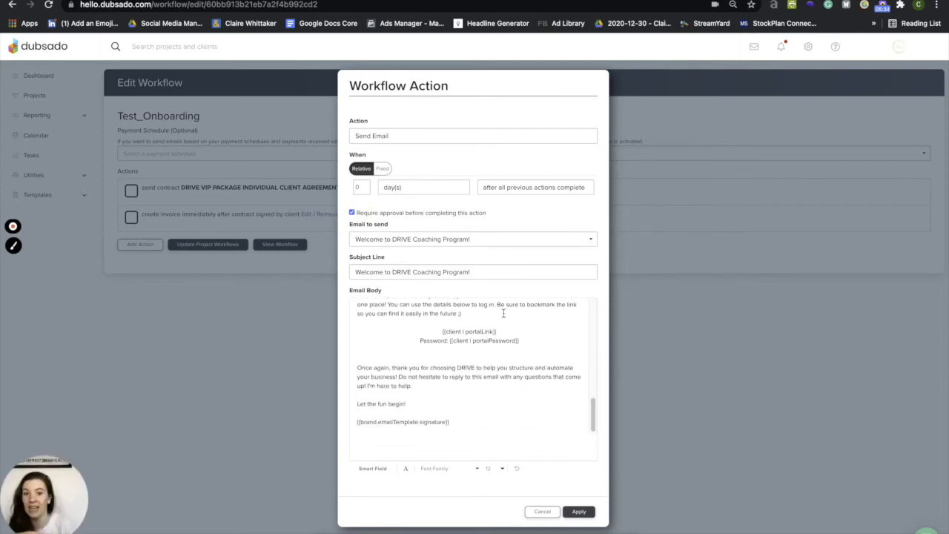
{"action": "scroll", "coordinate": [505, 312], "scroll_direction": "up", "scroll_amount": 10}
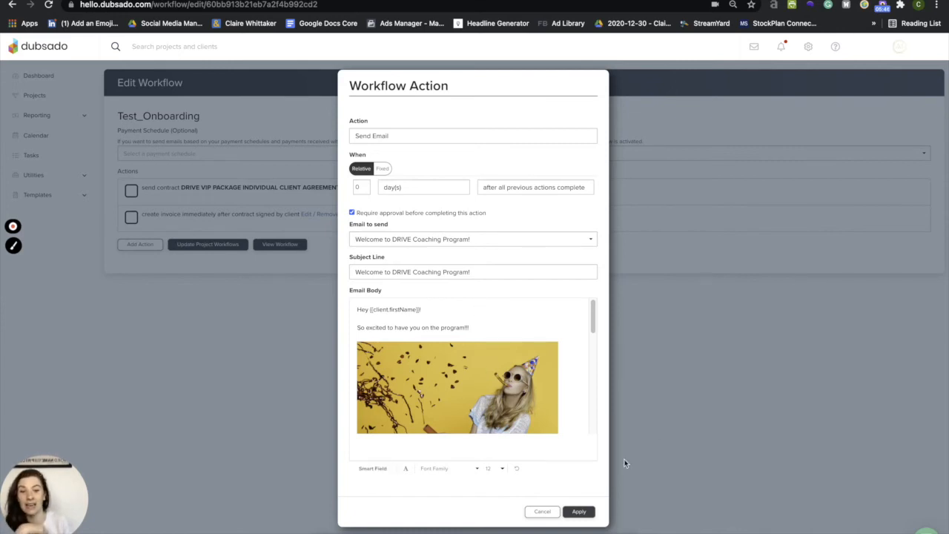
{"action": "left_click", "coordinate": [580, 514]}
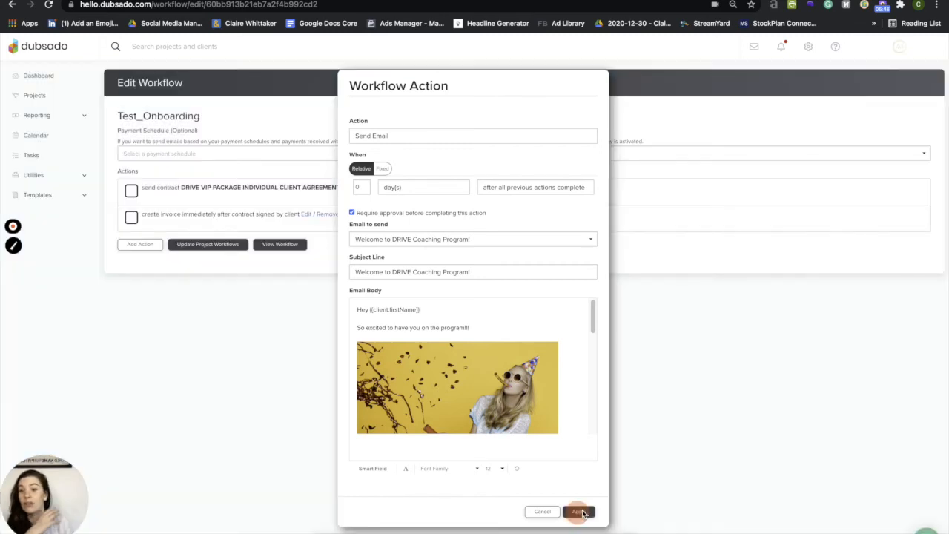